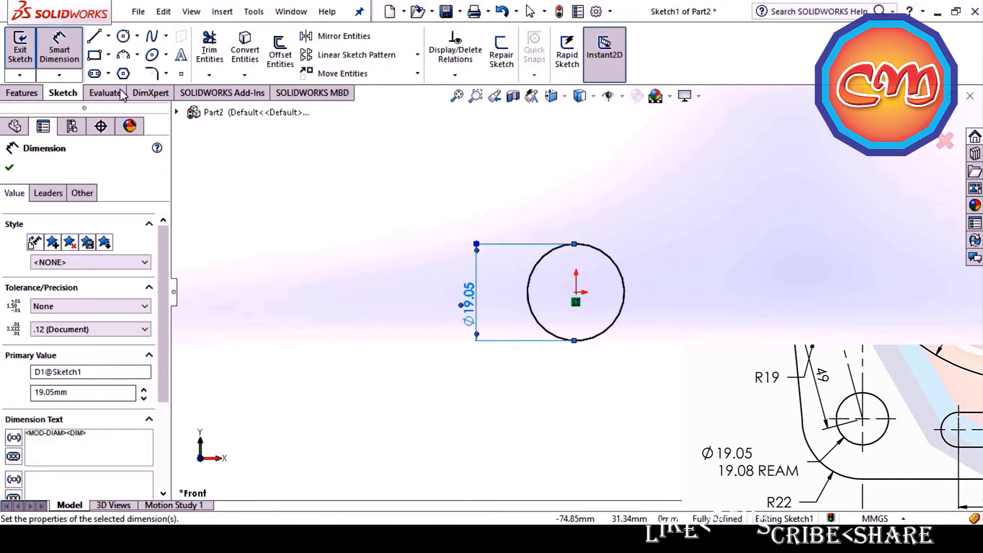
Sketch a second circle centred on the origin around the 19.05 mm circle and set its diameter to 44 mm.
click(122, 36)
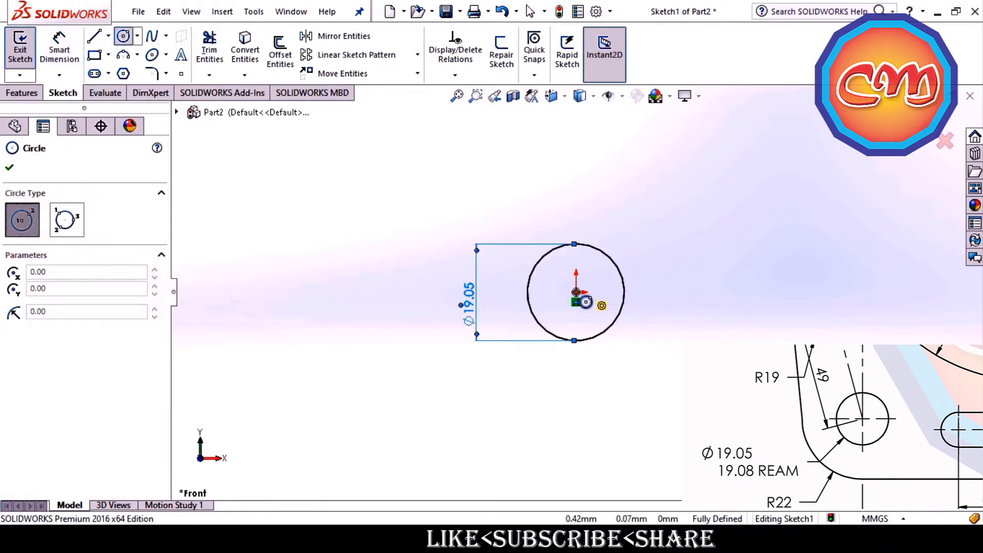
click(575, 292)
click(631, 373)
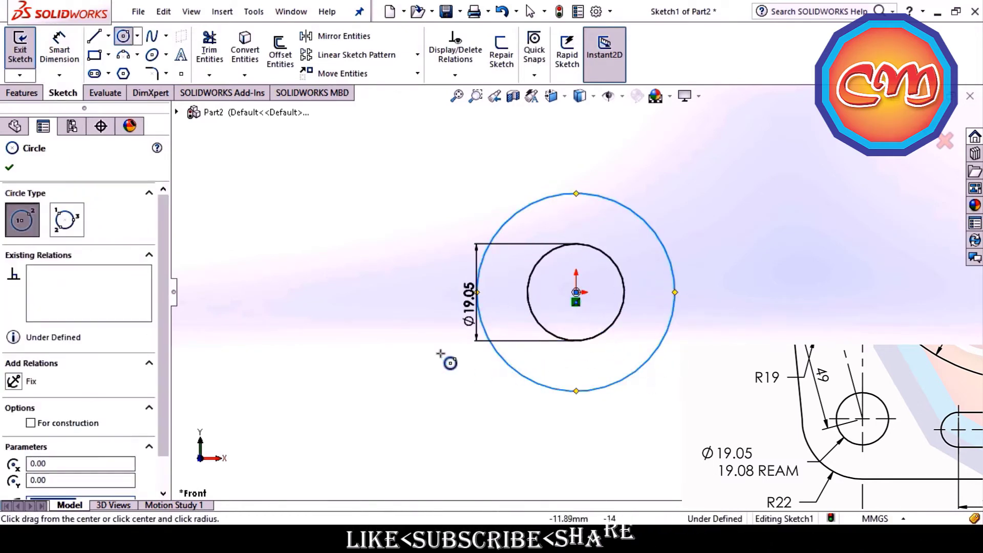
click(75, 45)
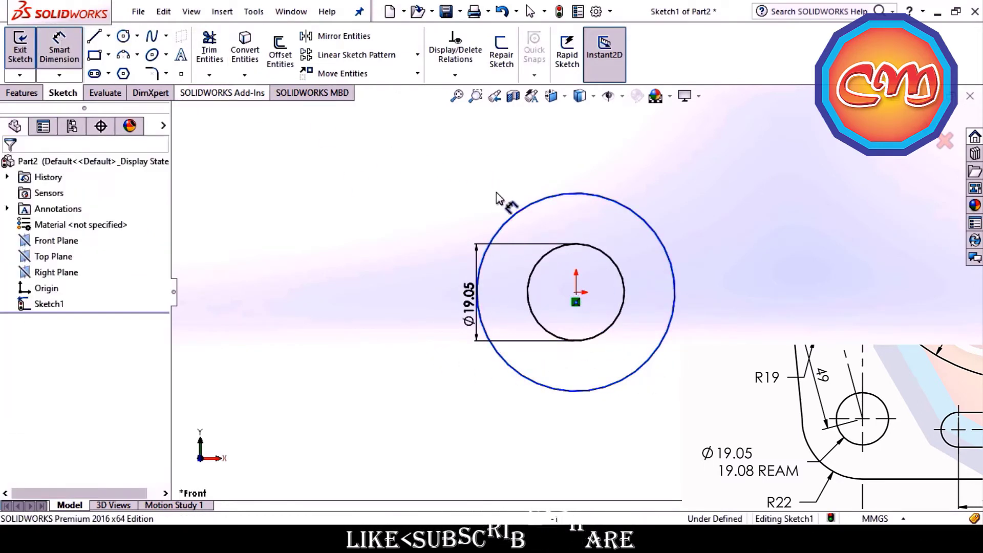
click(445, 250)
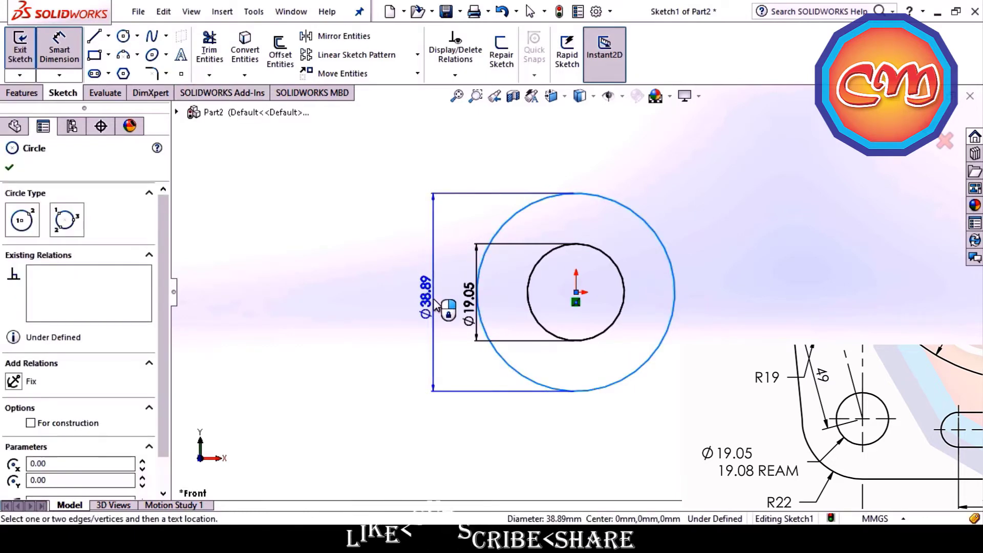
click(434, 305)
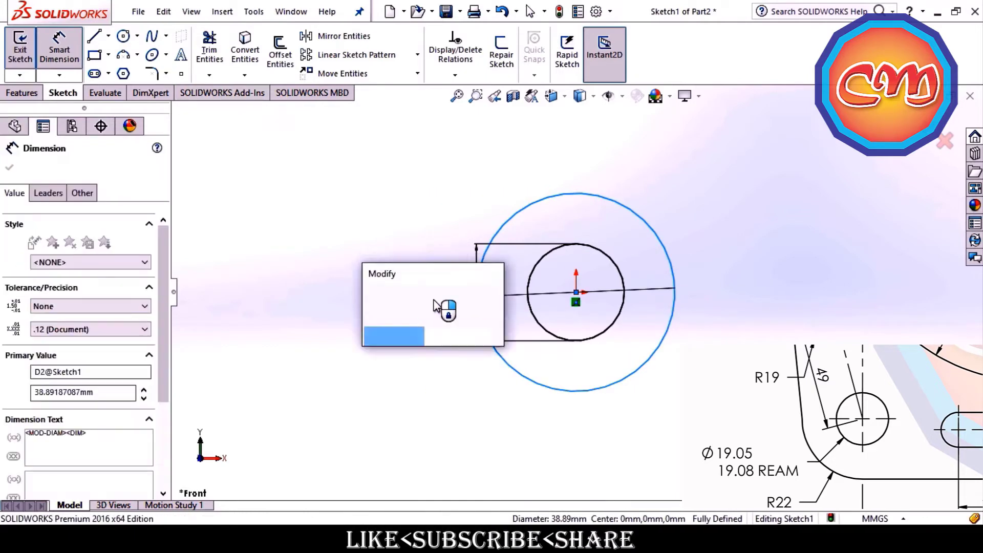
text(44)
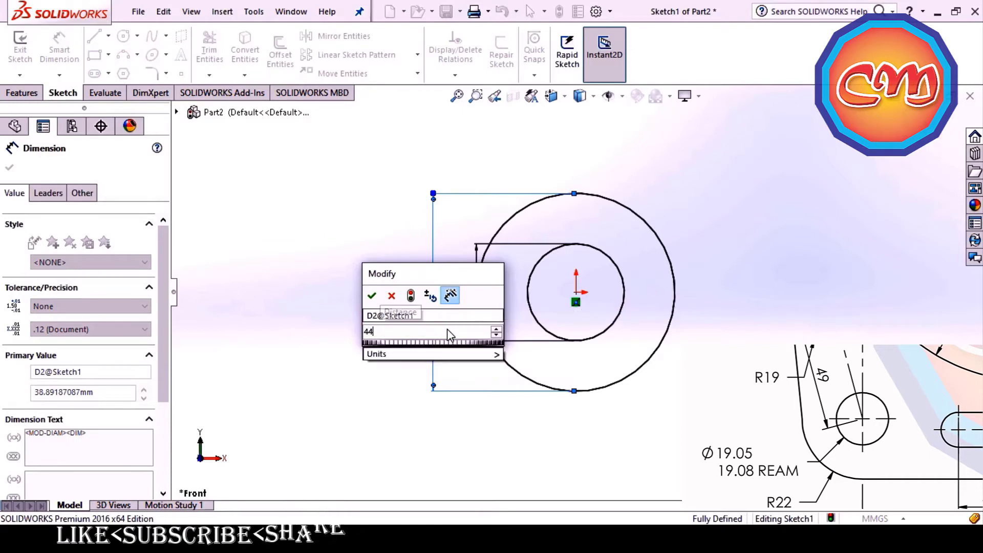
key(Return)
click(447, 329)
scroll(447, 330, up, 4)
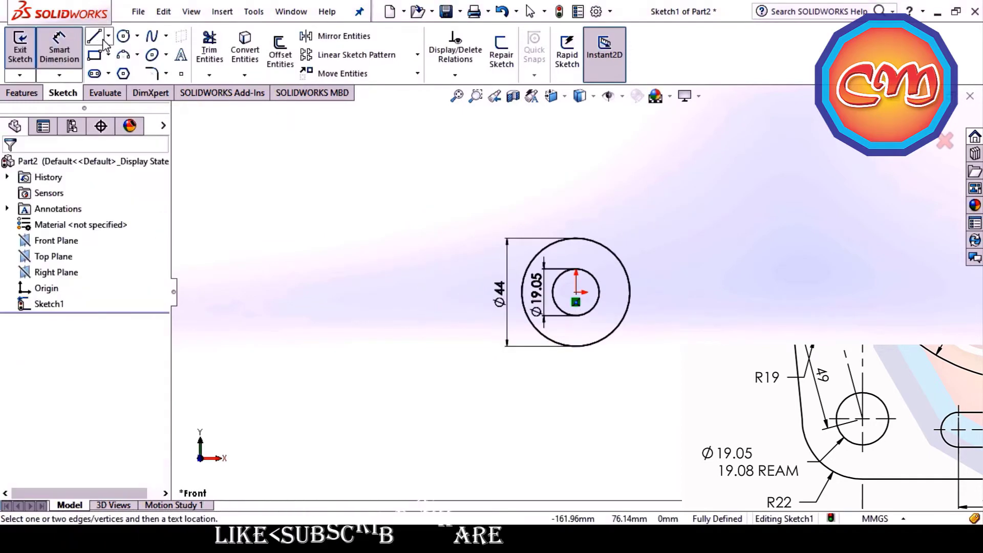
Sketch a horizontal line about 90 mm long rightward from the 44 mm circle's lowest point, continuing into a vertical line about 44 mm upward.
click(94, 35)
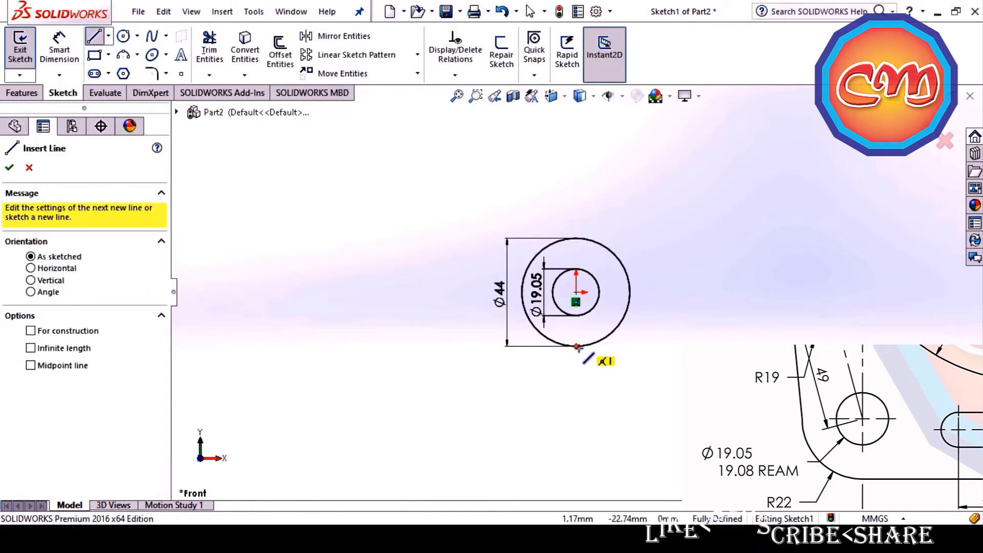
click(576, 346)
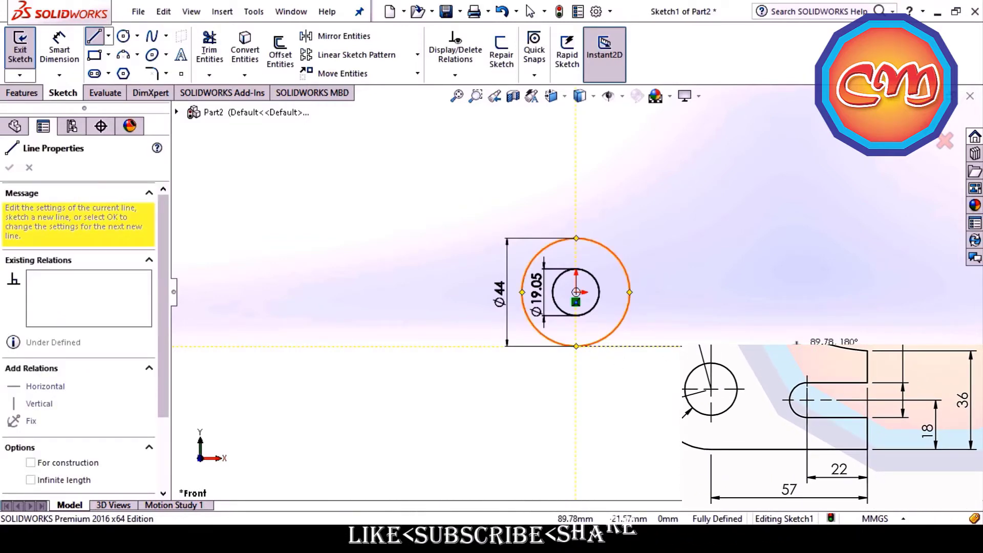
click(796, 346)
click(796, 238)
key(Escape)
Dimension the horizontal line to 57 mm and the vertical line at its end to 36 mm.
click(60, 49)
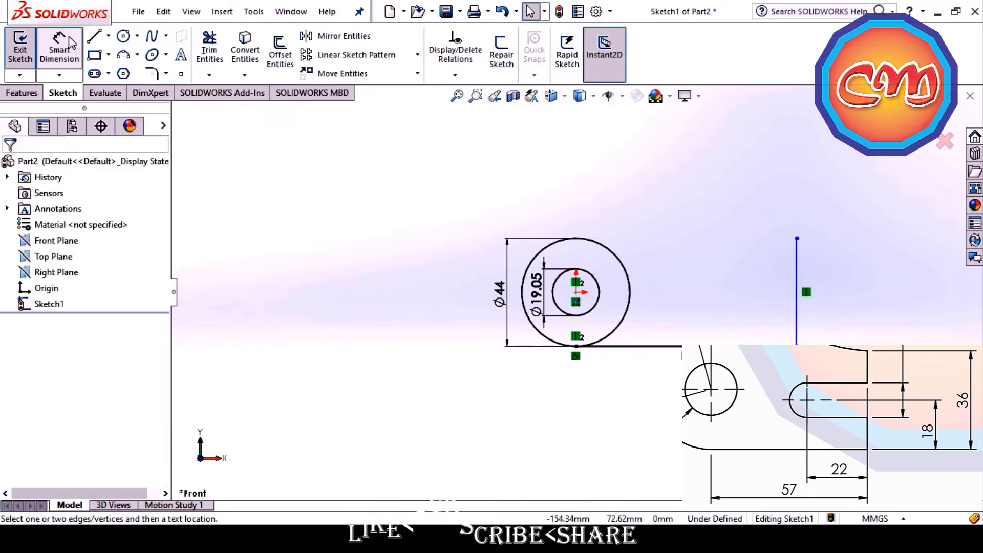
click(682, 346)
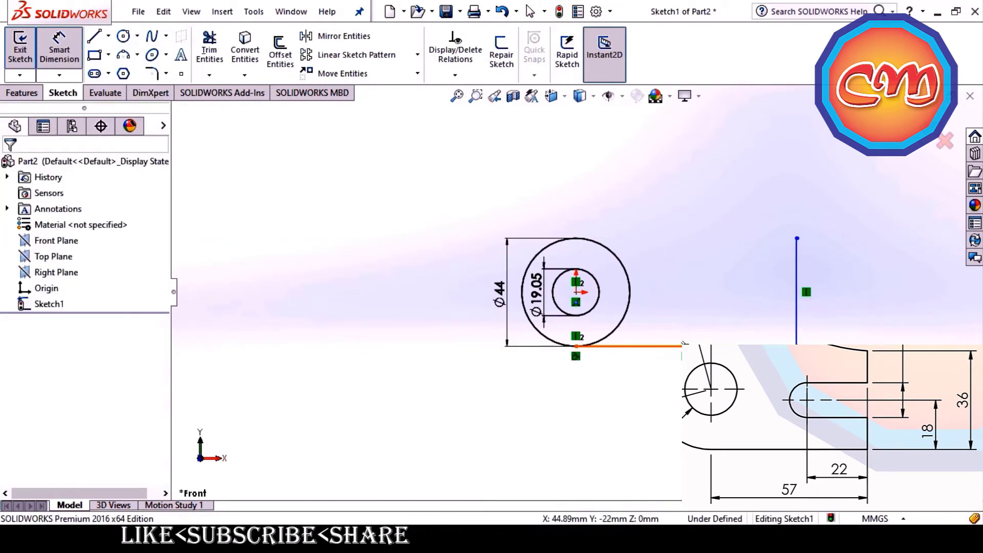
click(703, 397)
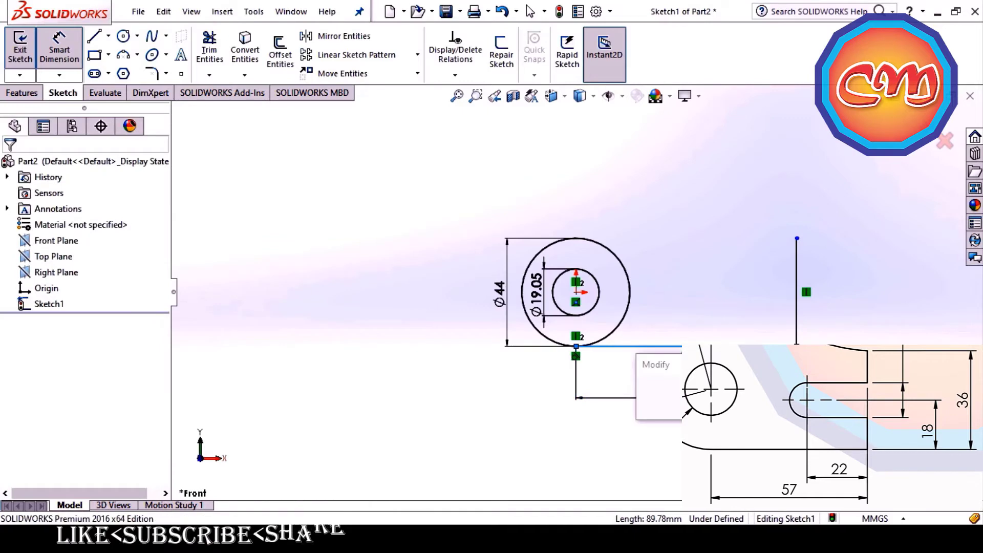
text(57)
key(Return)
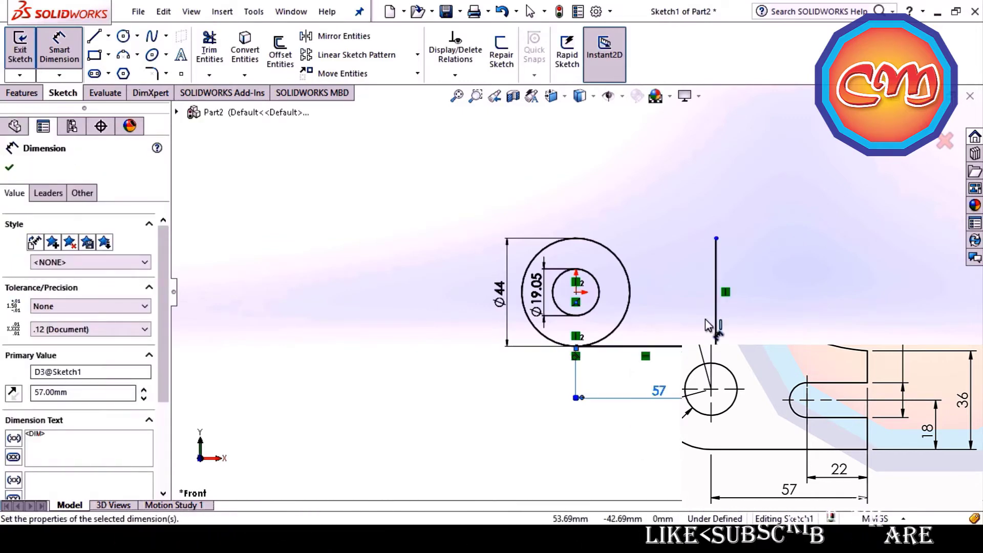
click(716, 308)
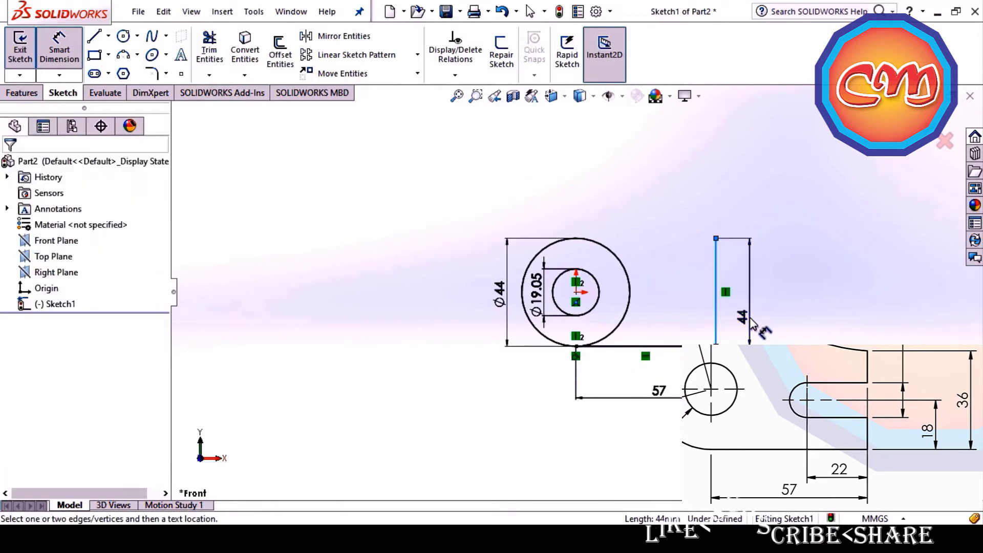
click(752, 322)
text(36)
key(Return)
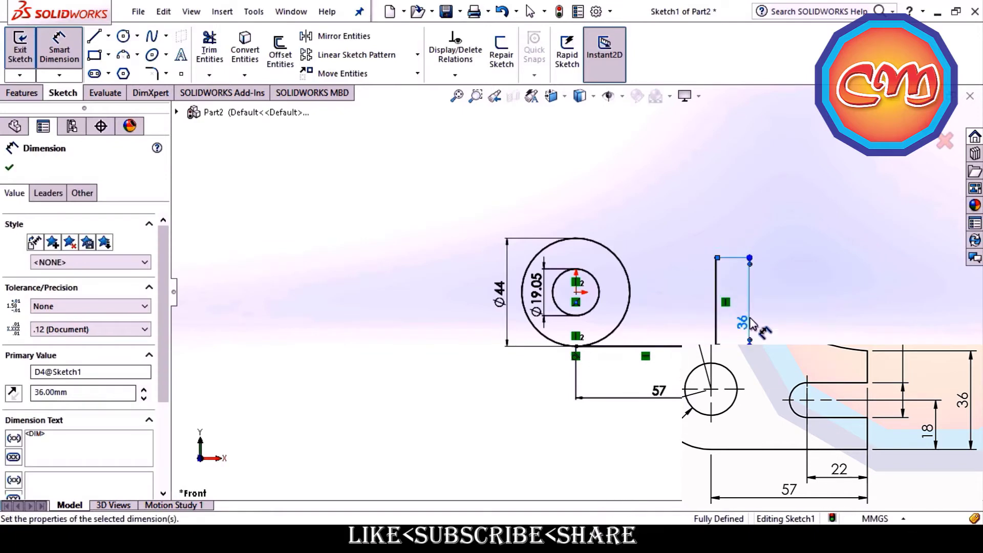
Sketch a vertical centerline upward from the origin, ending well above the 44 mm circle.
click(108, 36)
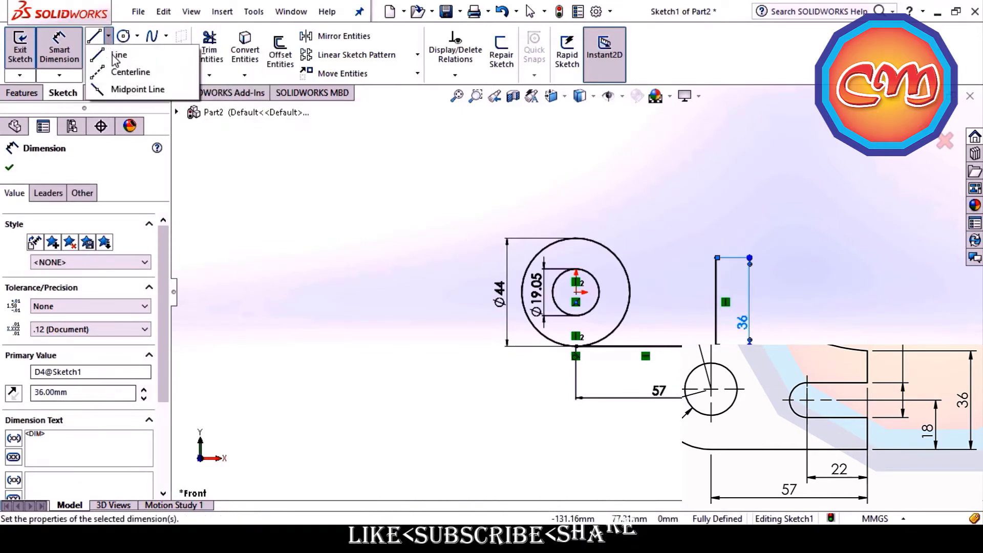
click(120, 73)
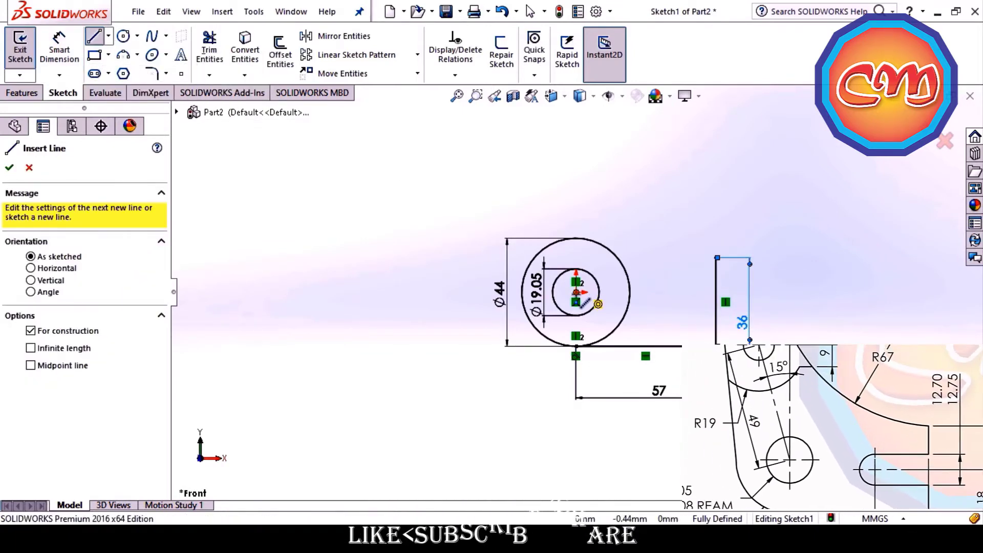
click(579, 305)
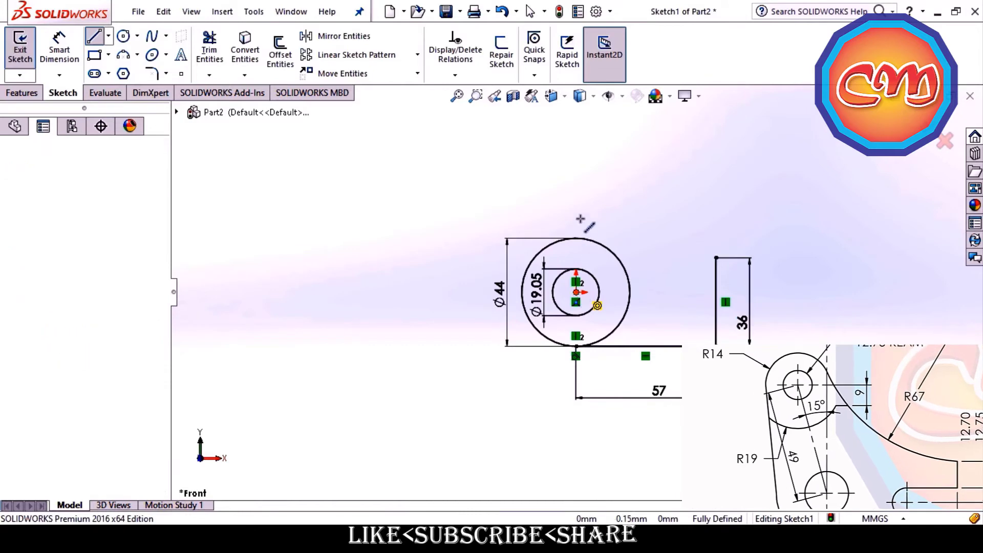
click(577, 118)
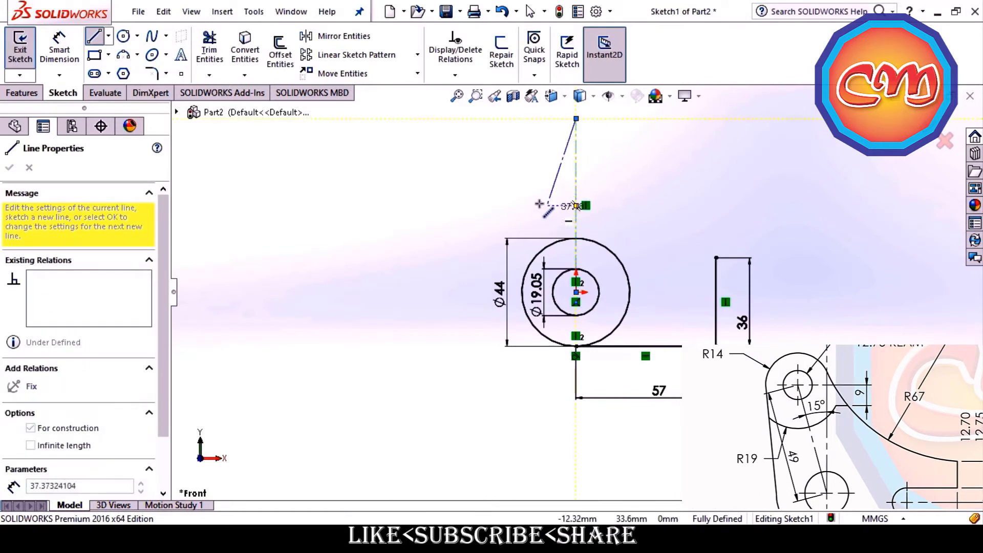
key(Escape)
Sketch a second centerline from the origin, slanting up and to the left at about 18.6° from the vertical centerline.
click(109, 37)
click(120, 70)
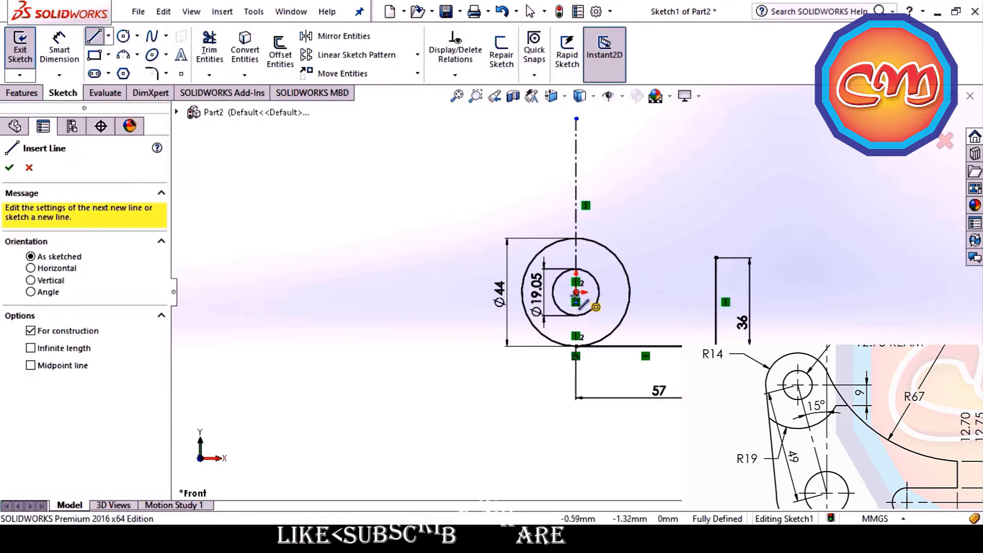
click(576, 293)
click(521, 131)
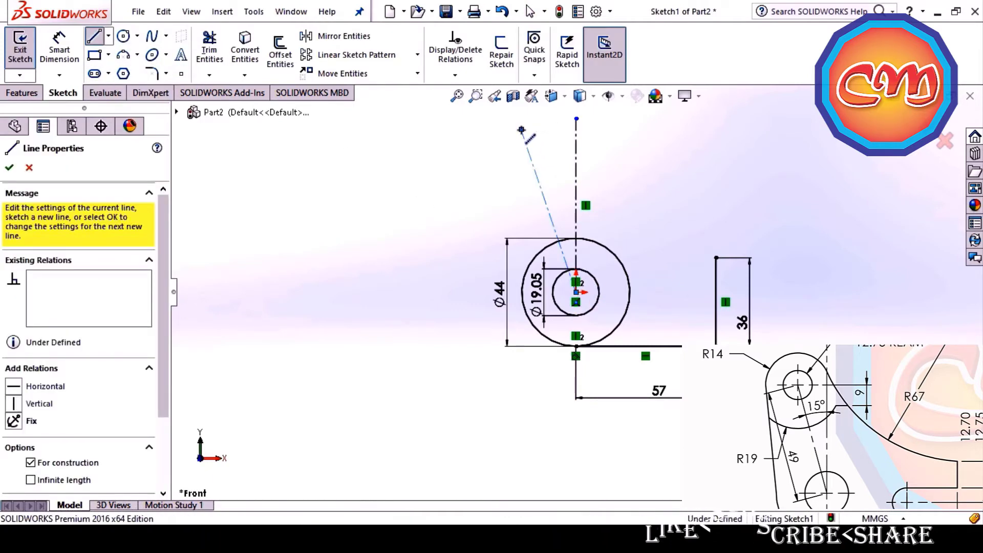
key(Escape)
key(Escape)
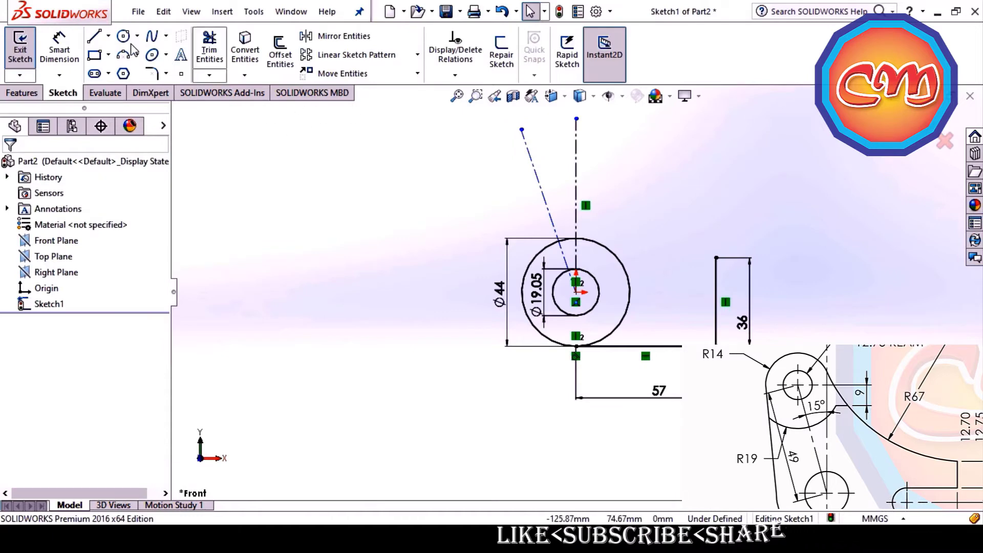
Set the angle between the vertical and slanted centerlines to 15°.
click(60, 54)
click(576, 130)
click(530, 154)
click(555, 146)
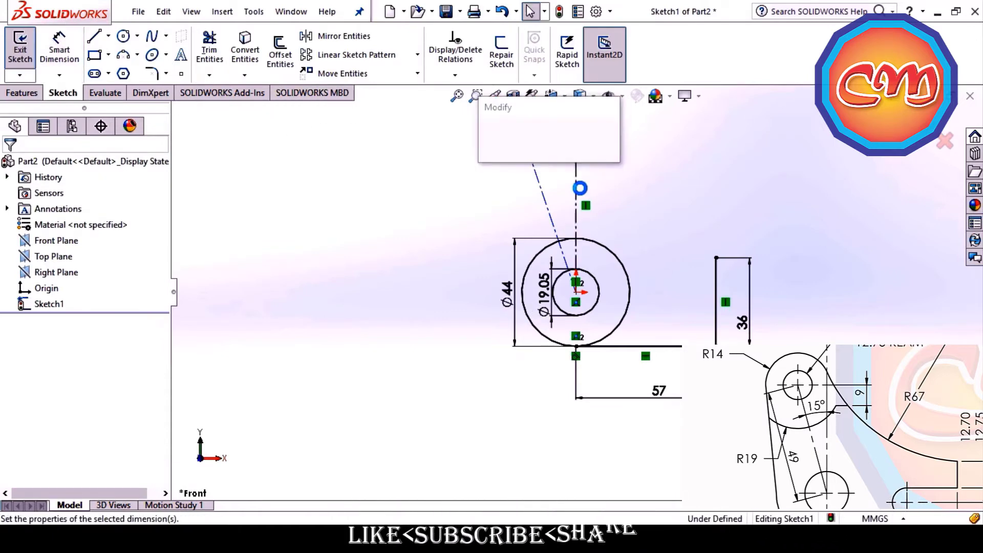
text(15)
key(Return)
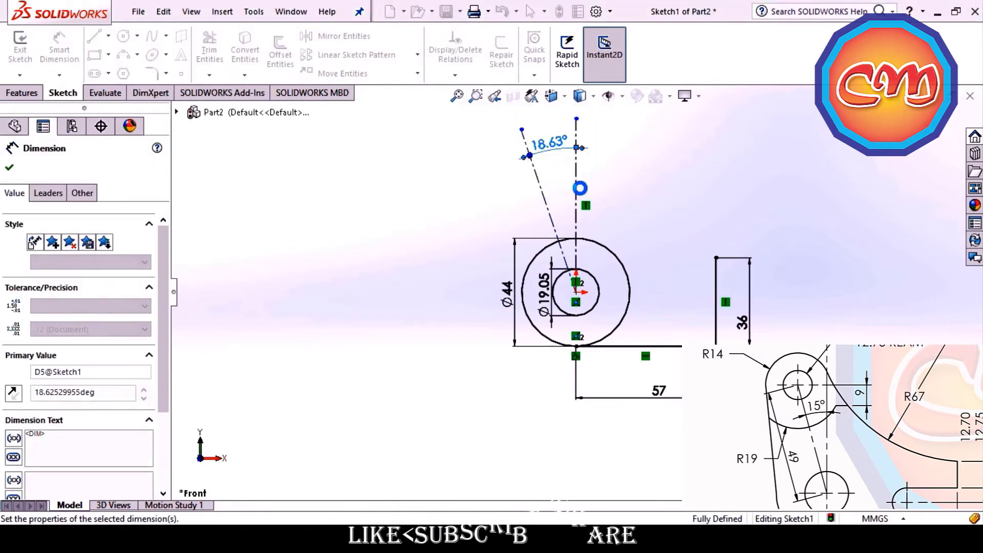
key(Escape)
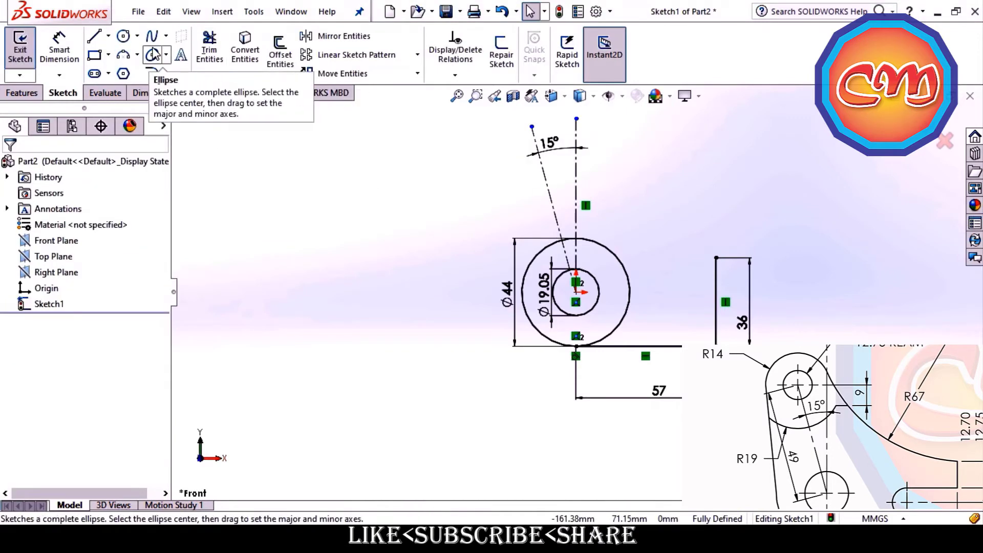
Sketch a circle centred on the upper part of the slanted centerline and set its diameter to 12.70 mm.
click(123, 36)
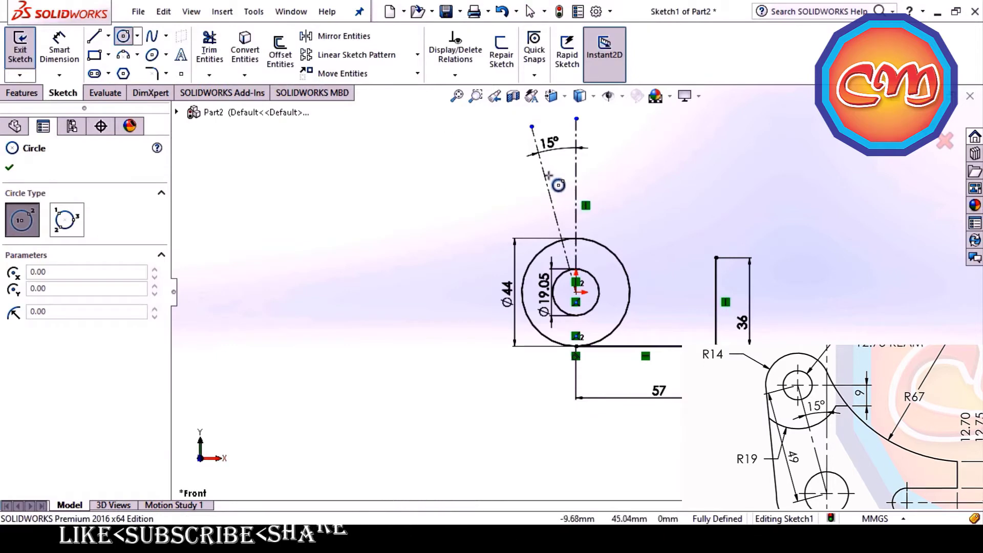
click(542, 166)
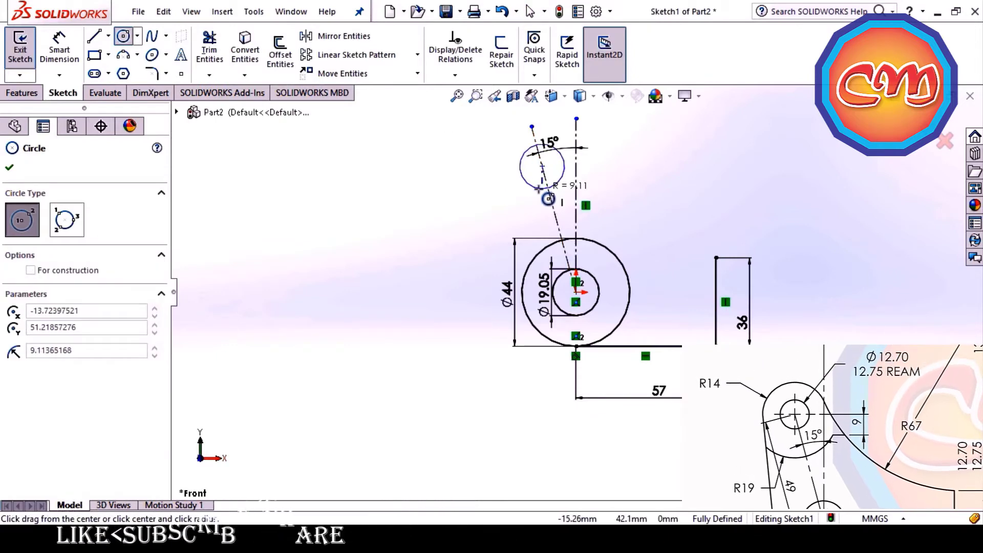
click(541, 190)
click(66, 62)
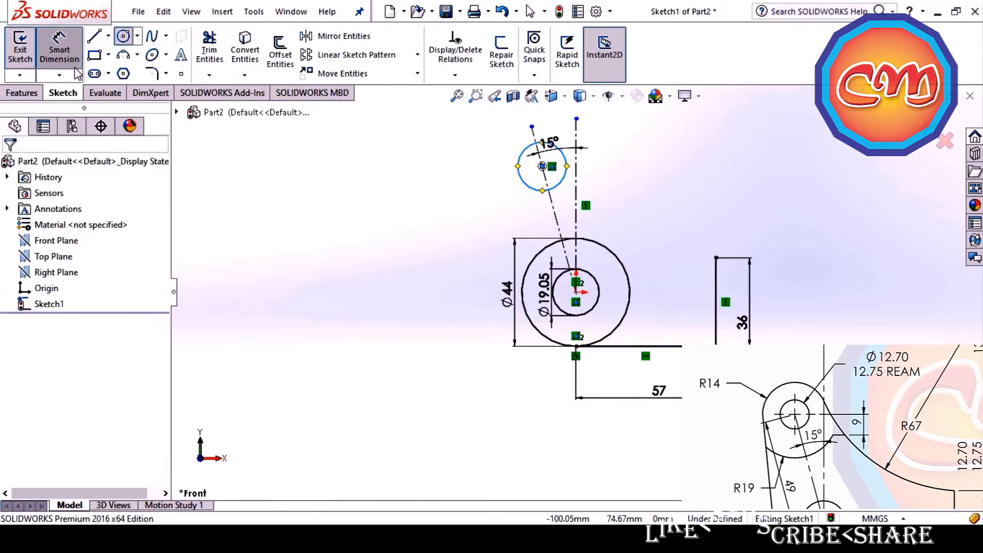
click(519, 177)
click(435, 169)
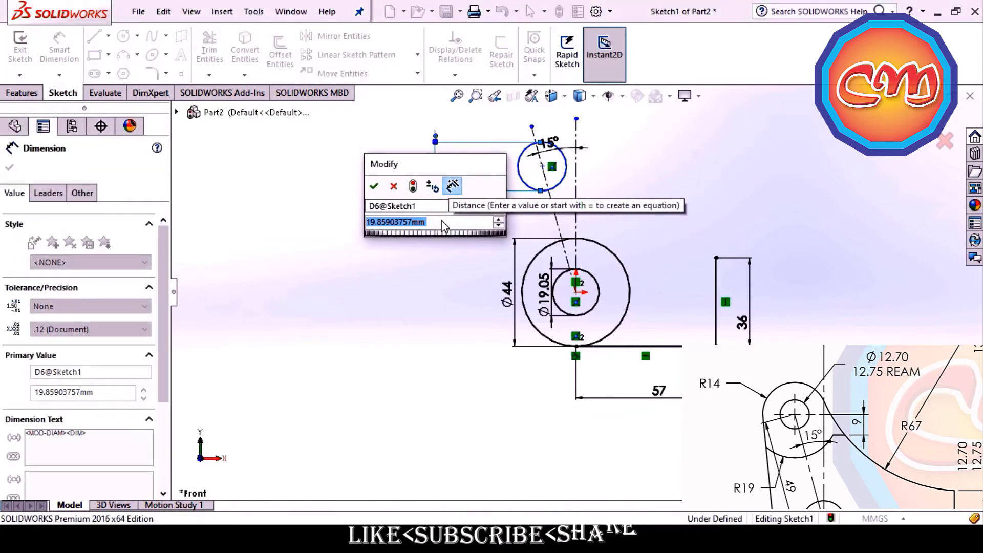
text(12.7)
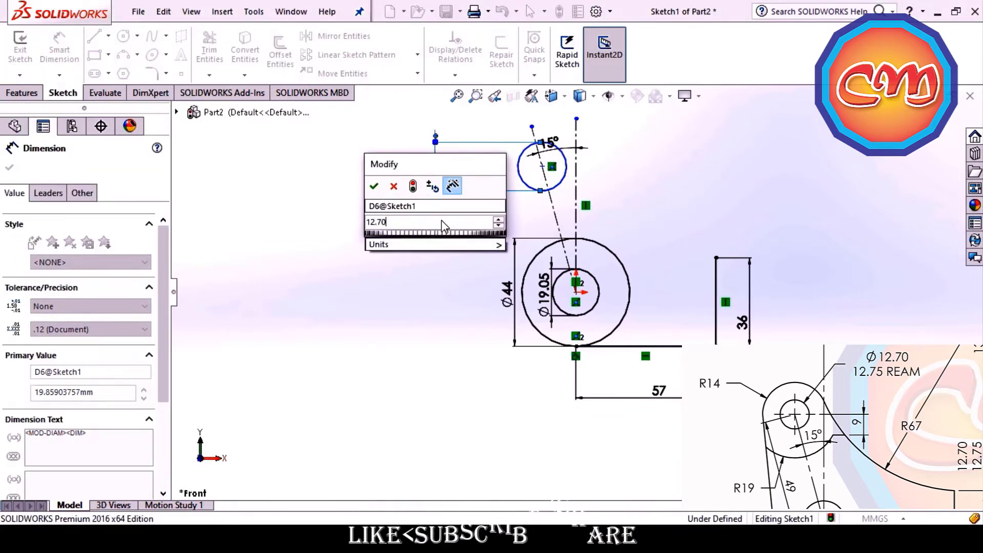
key(Return)
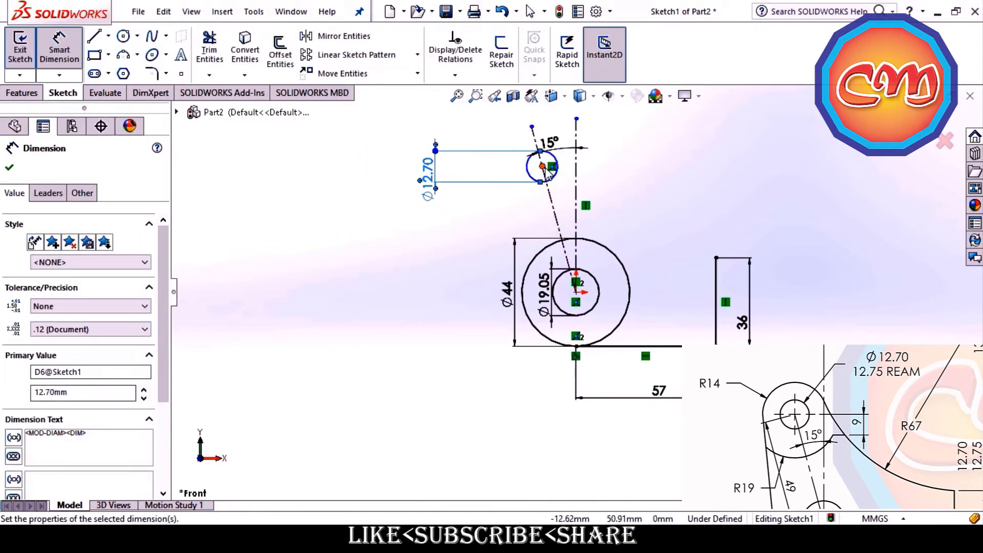
Sketch a circle concentric with the 12.70 mm circle and set its diameter to 14*2, giving 28 mm.
click(123, 36)
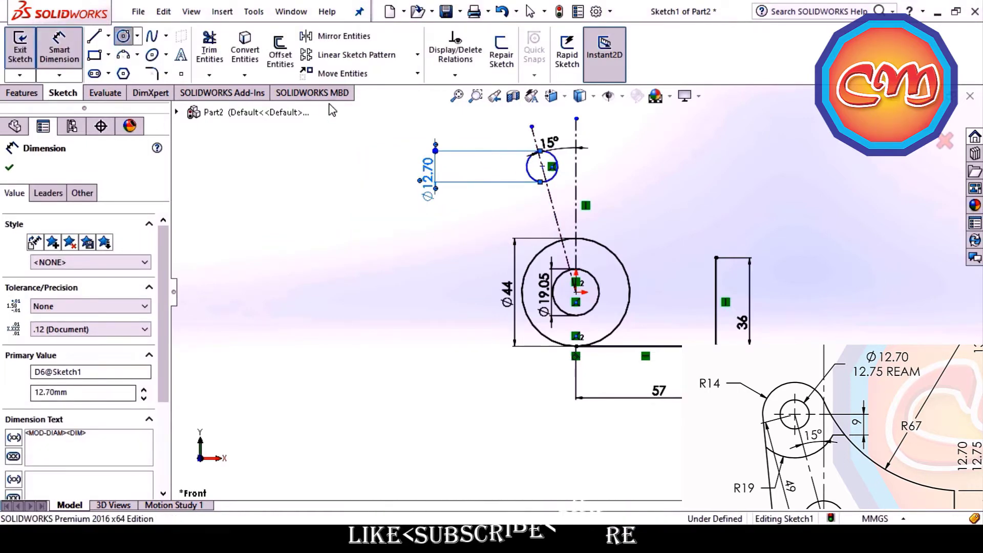
click(542, 166)
click(585, 165)
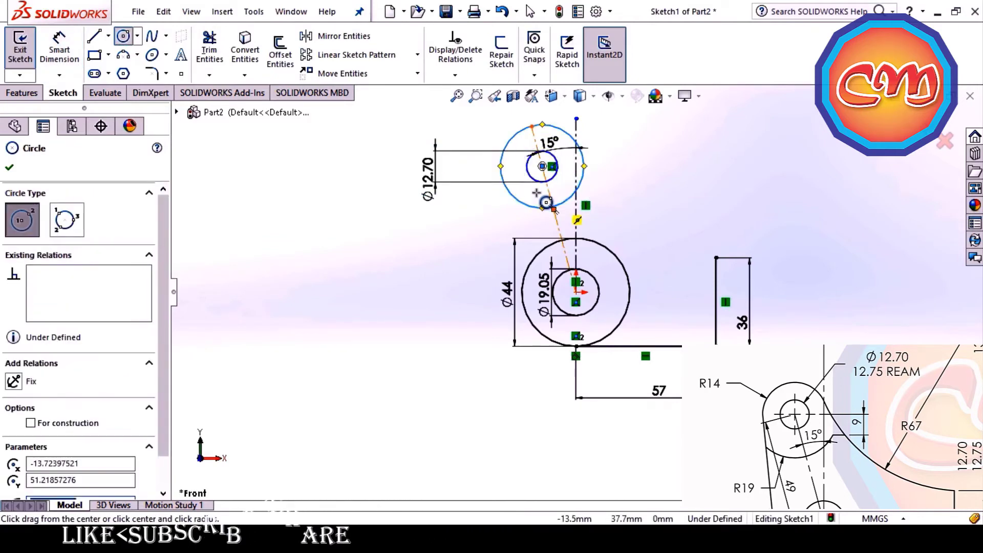
click(76, 50)
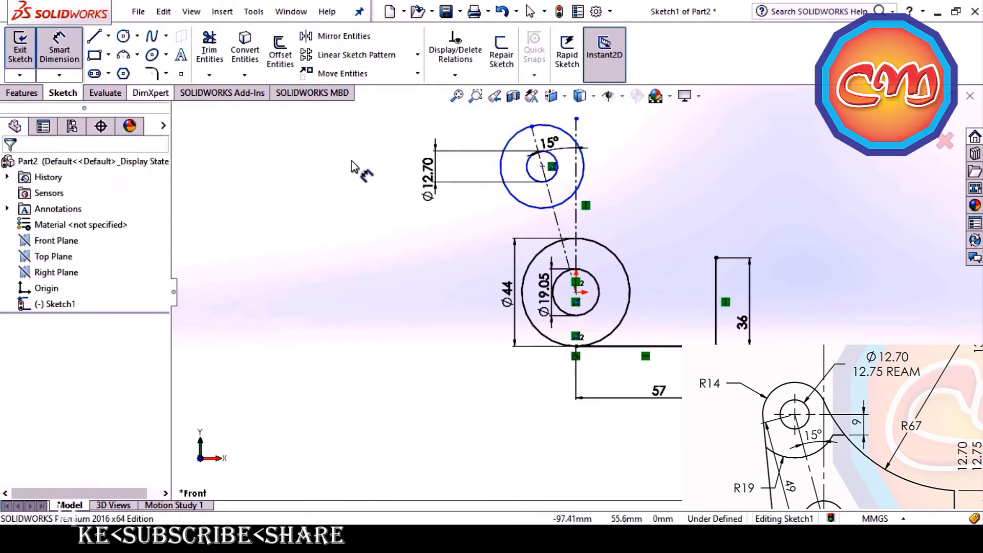
click(501, 179)
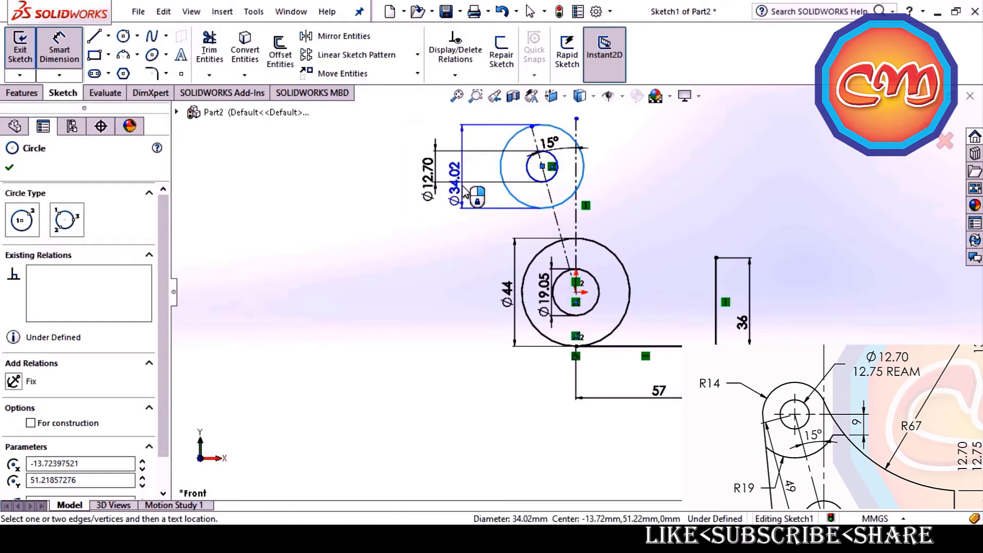
click(463, 185)
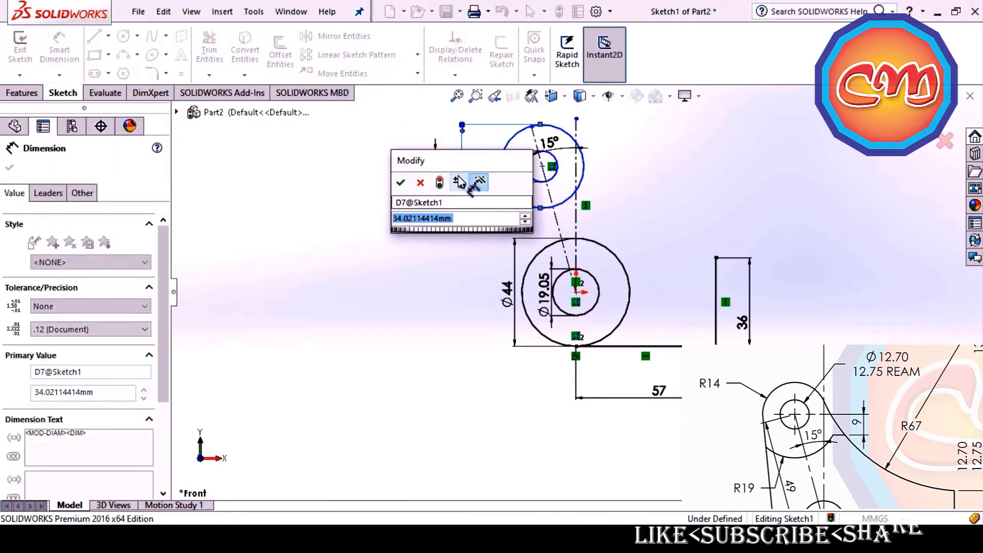
text(14)
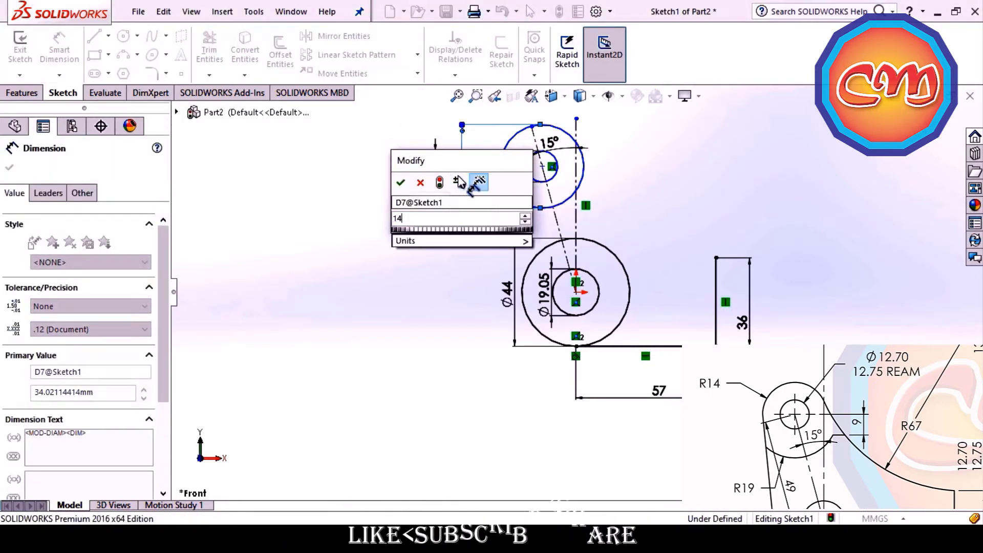
text(*)
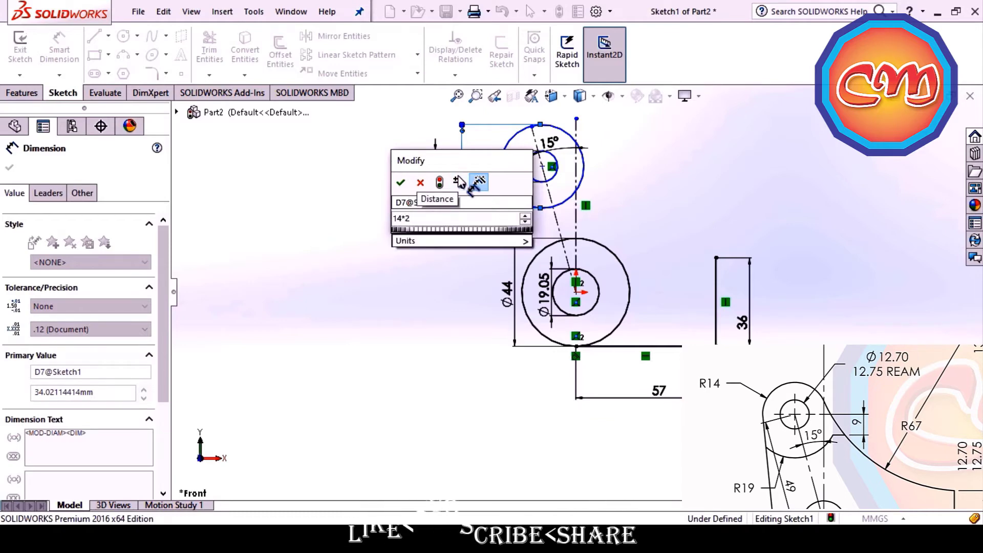
key(Return)
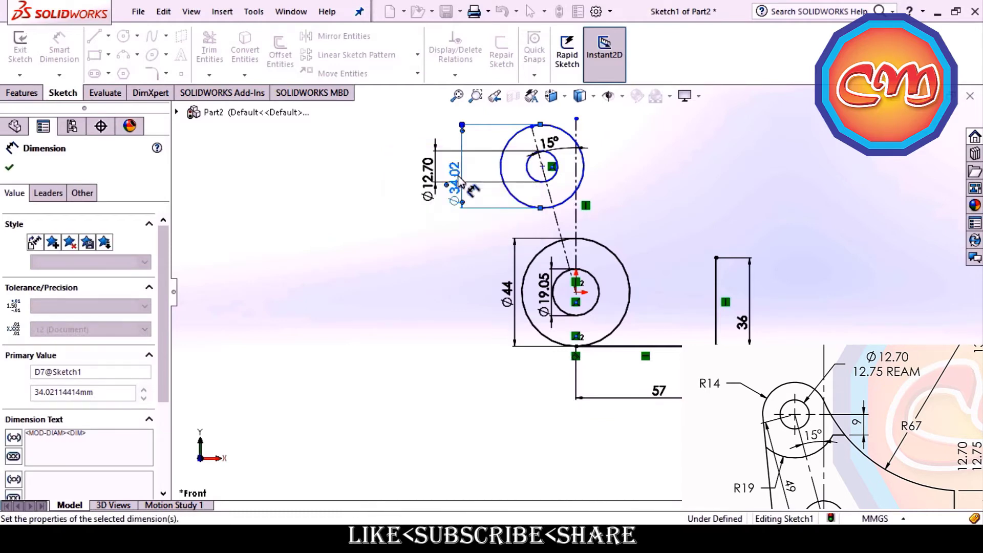
key(Escape)
Dimension the aligned distance between the 12.70 mm circle's centre and the origin, and set it to 49 mm.
click(66, 58)
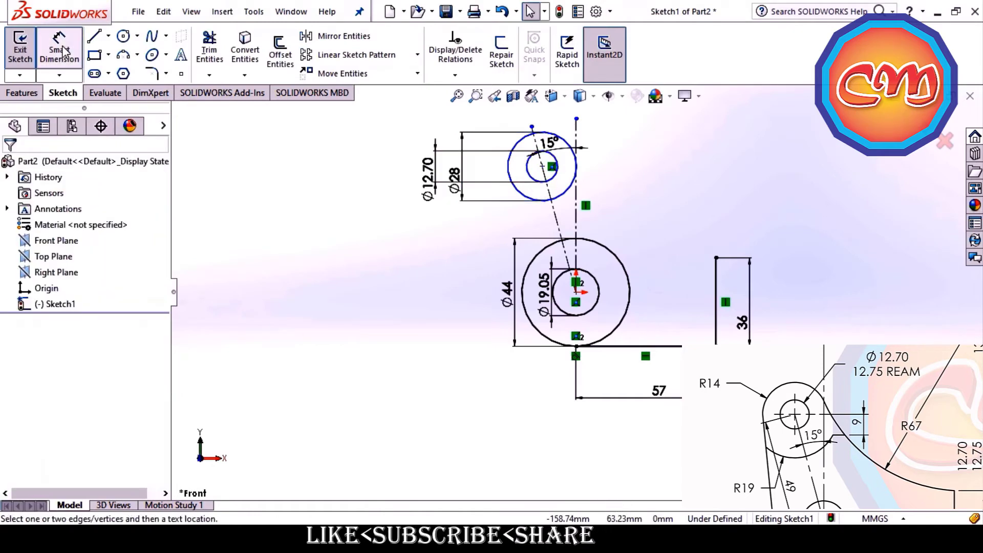
click(542, 167)
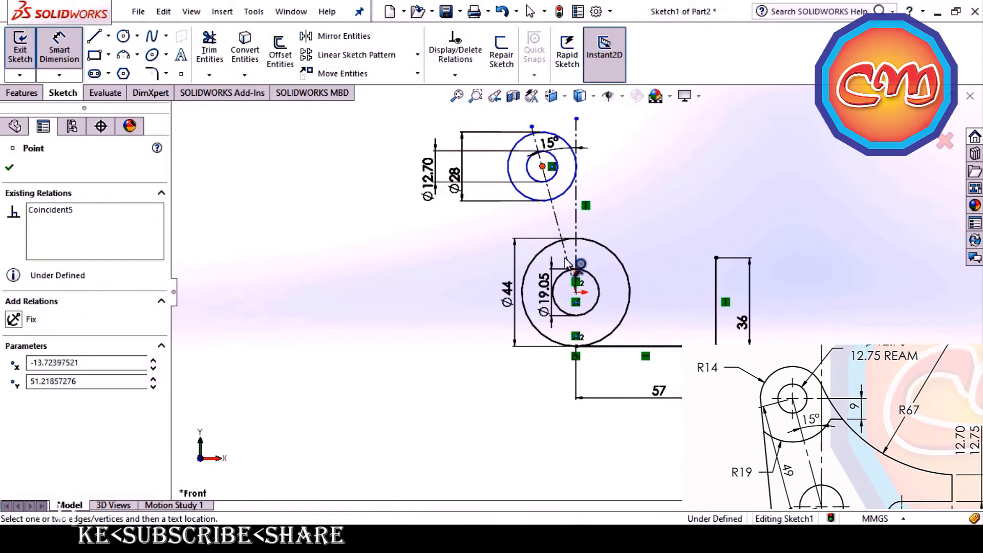
click(576, 292)
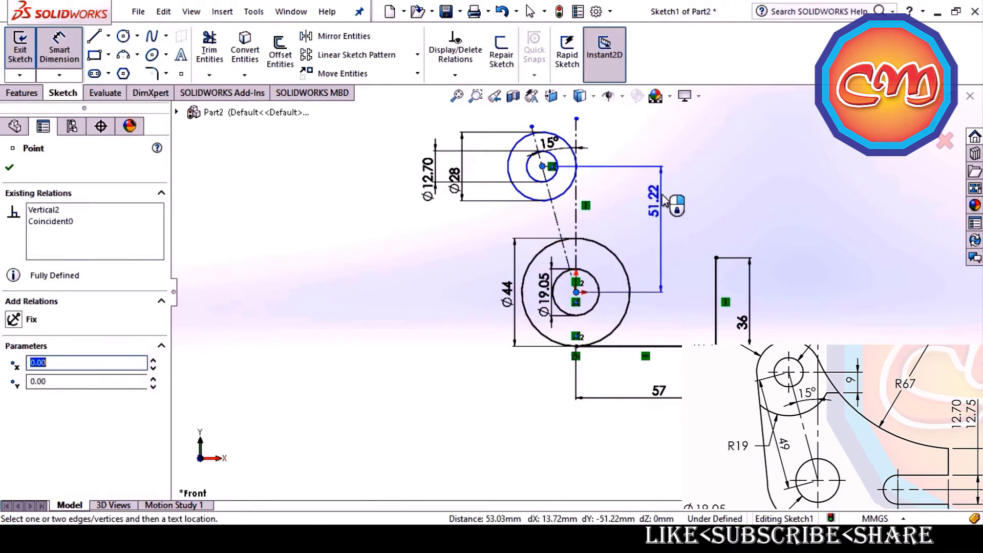
click(656, 215)
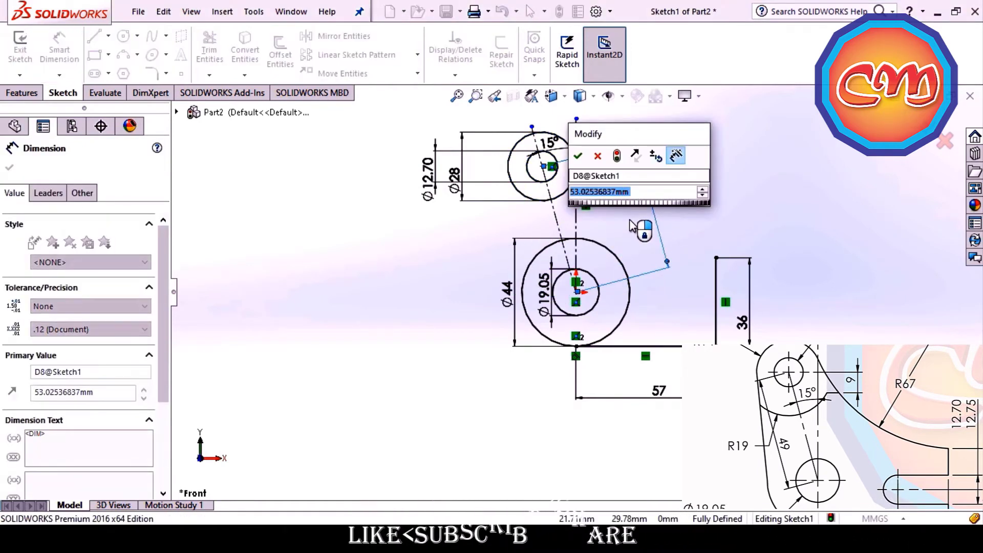
text(49)
key(Return)
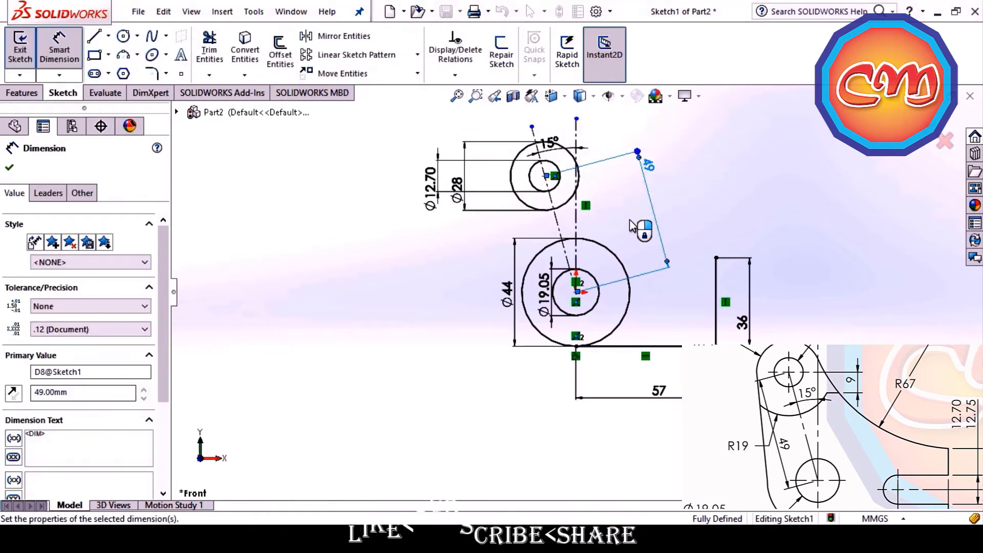
click(632, 225)
Sketch a line from the left quadrant of the 28 mm circle to the left quadrant of the 44 mm circle.
click(95, 37)
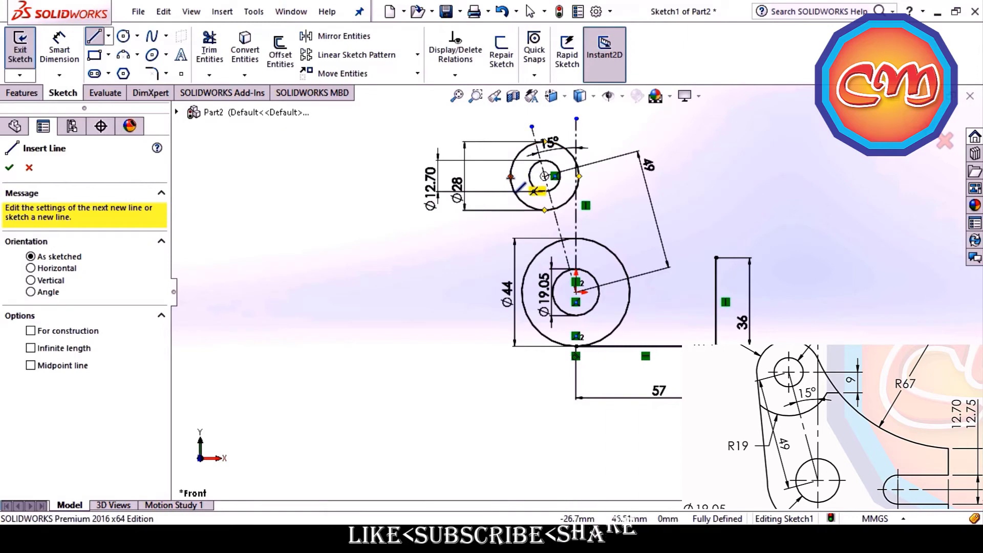
click(510, 176)
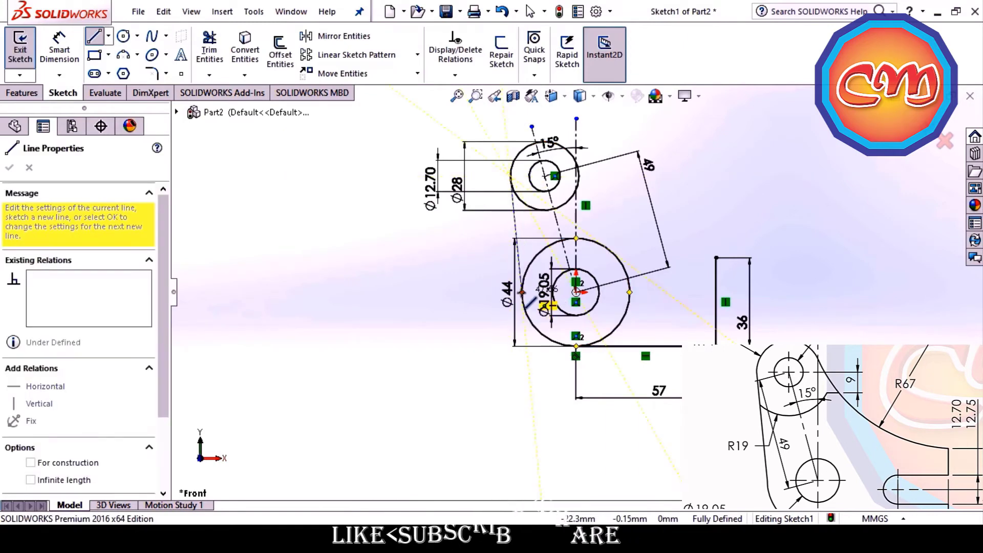
click(522, 292)
key(Escape)
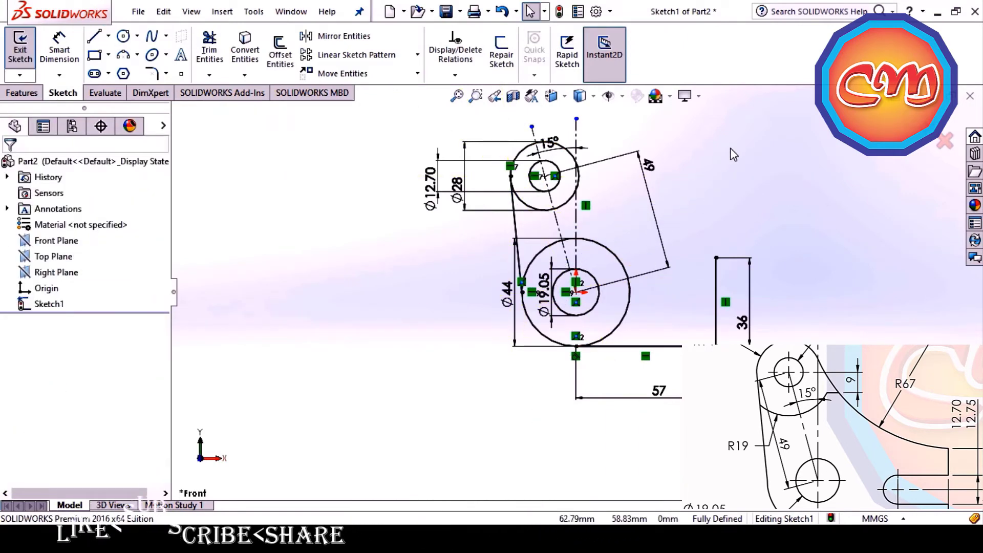
Sketch another circle around the 28 mm circle, sharing its centre, and set its diameter to 38 mm.
ctrl+middle_drag(734, 155, 634, 234)
click(123, 36)
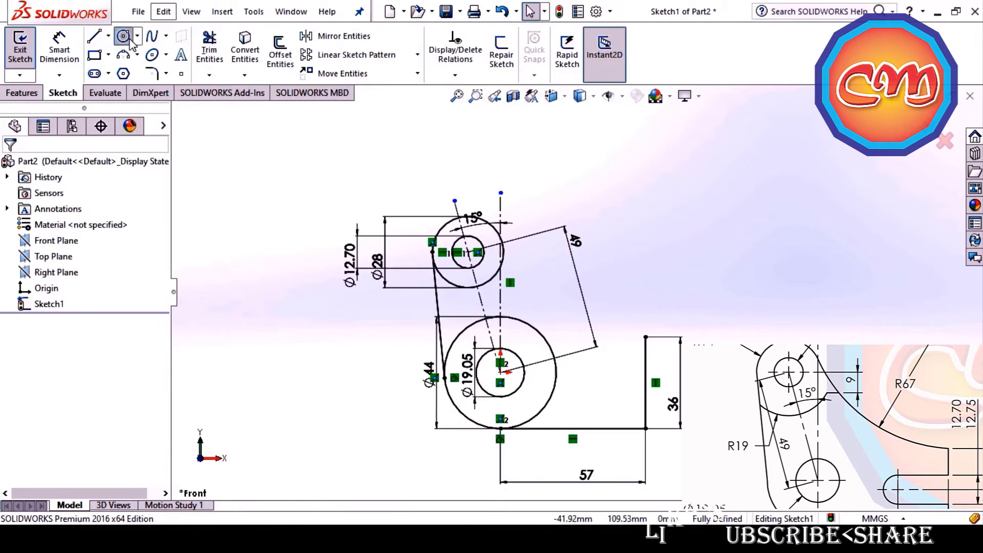
click(467, 252)
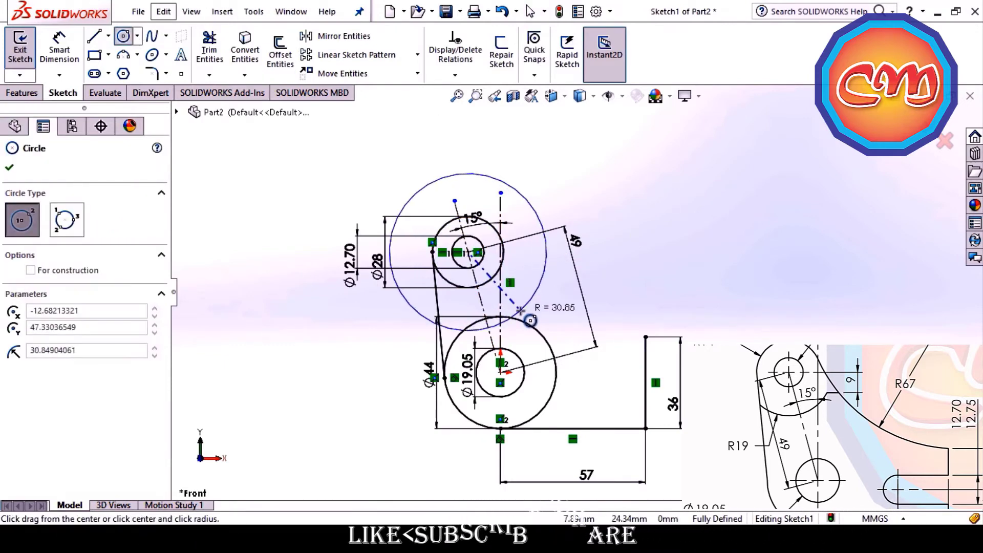
click(512, 295)
click(69, 53)
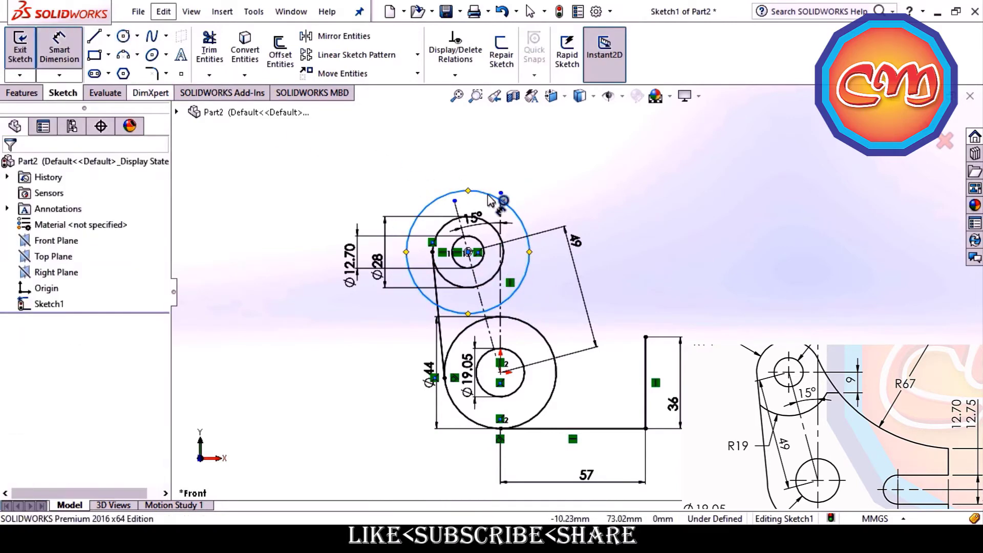
click(508, 201)
click(533, 172)
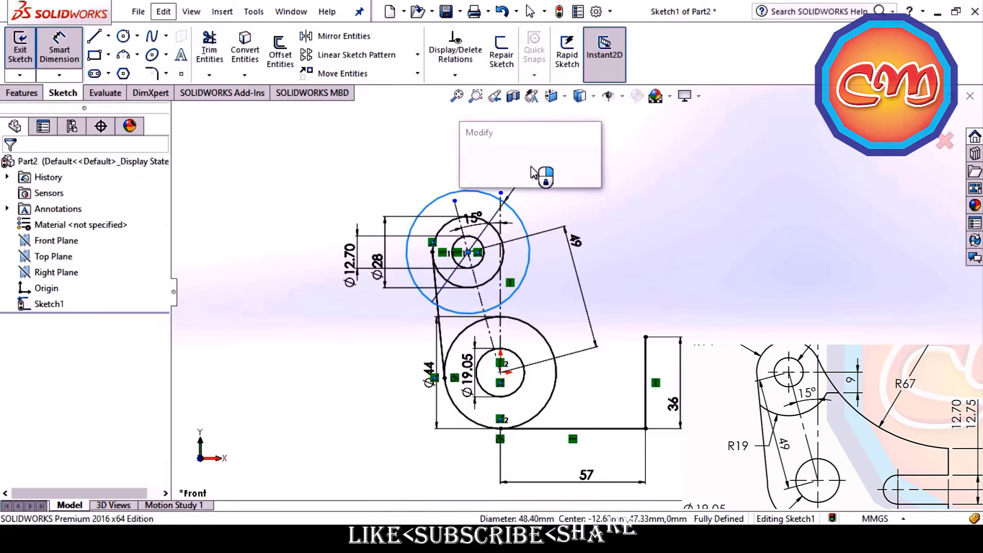
key(Return)
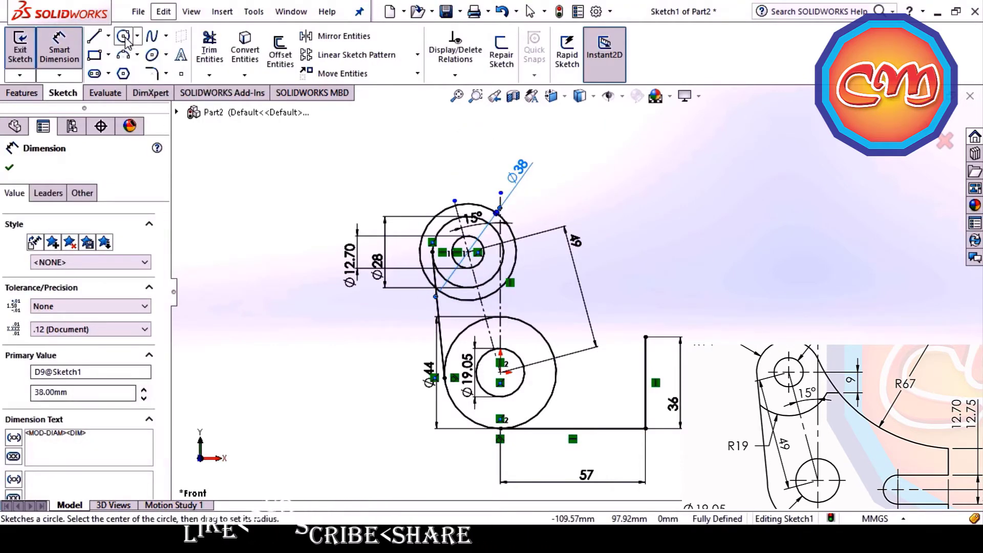
Sketch a separate circle above and to the right of the profile and set its diameter to 67*2, giving 134 mm.
click(685, 147)
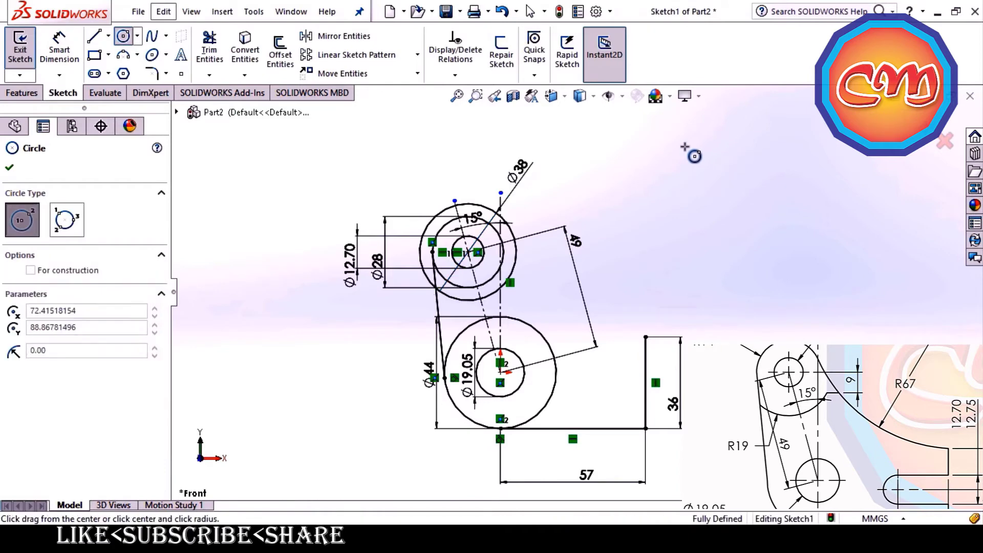
click(749, 203)
click(78, 50)
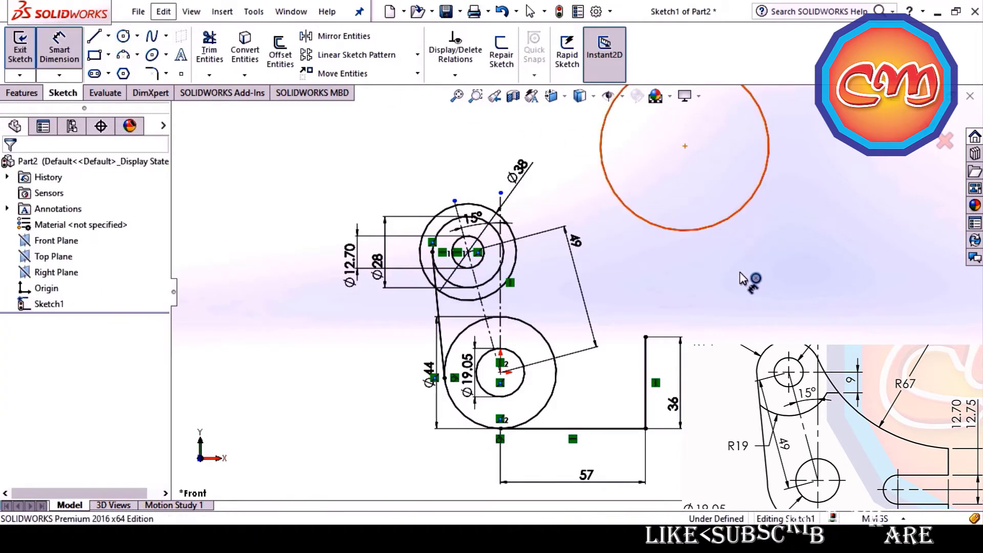
click(735, 219)
click(777, 284)
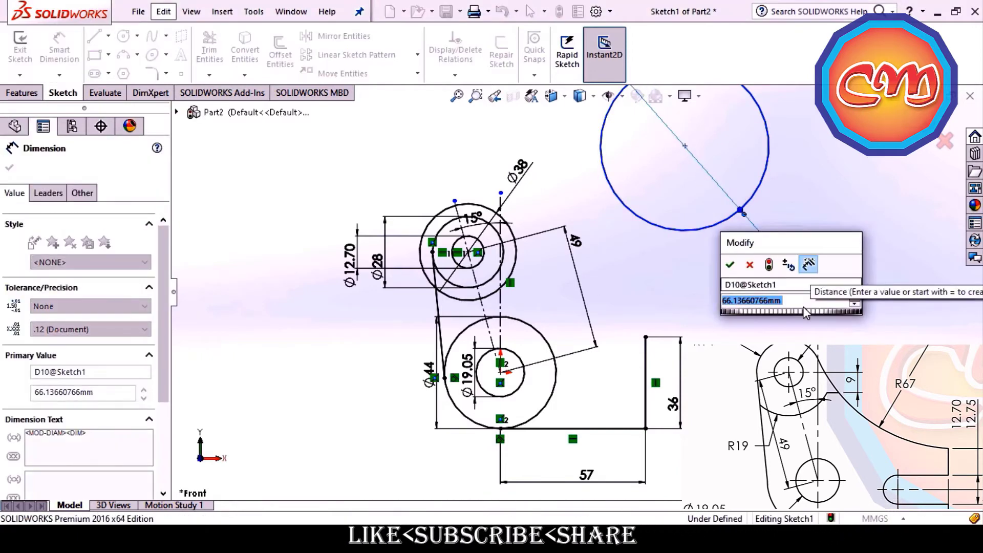
text(67*2)
key(Return)
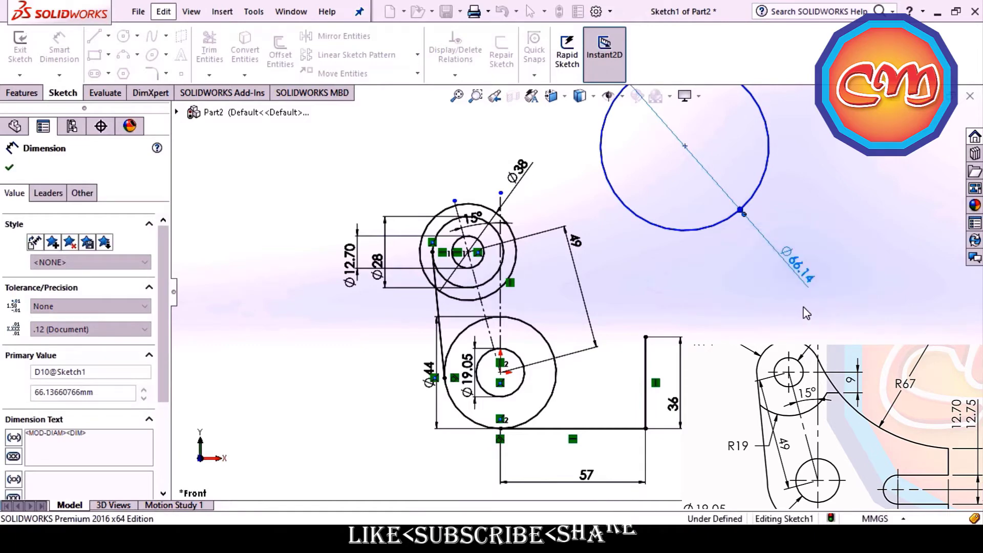
scroll(785, 232, up, 3)
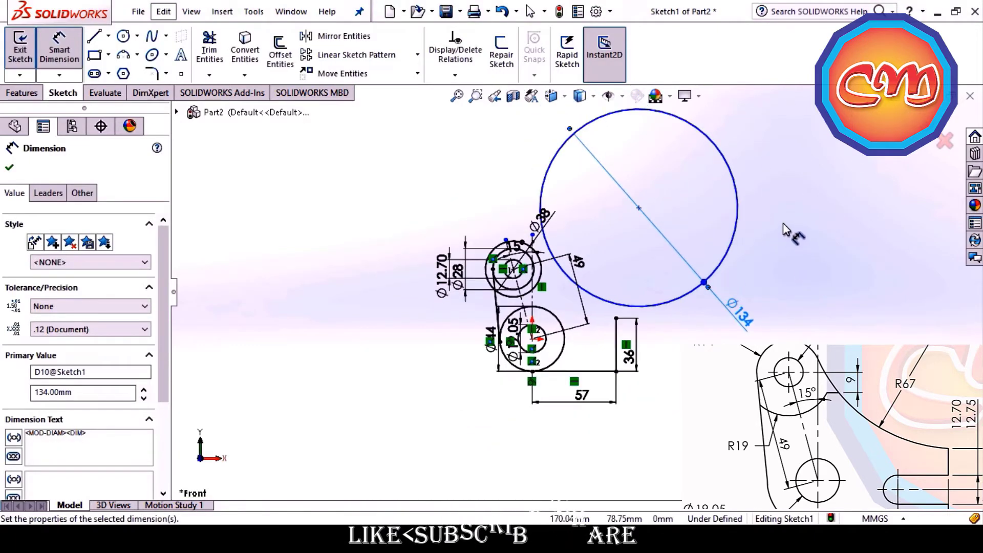
key(Escape)
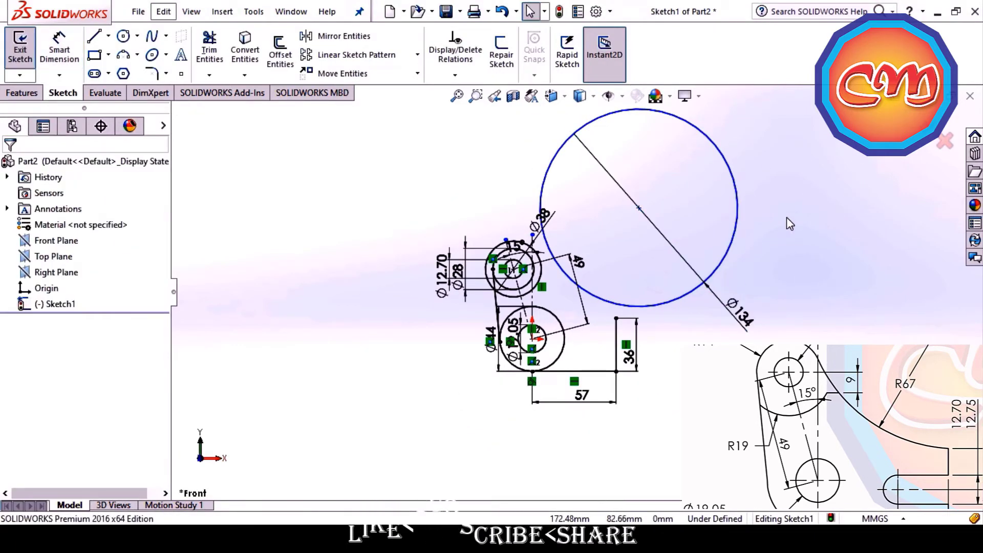
Add a tangent relation between the 28 mm circle and the 134 mm circle.
scroll(625, 246, down, 4)
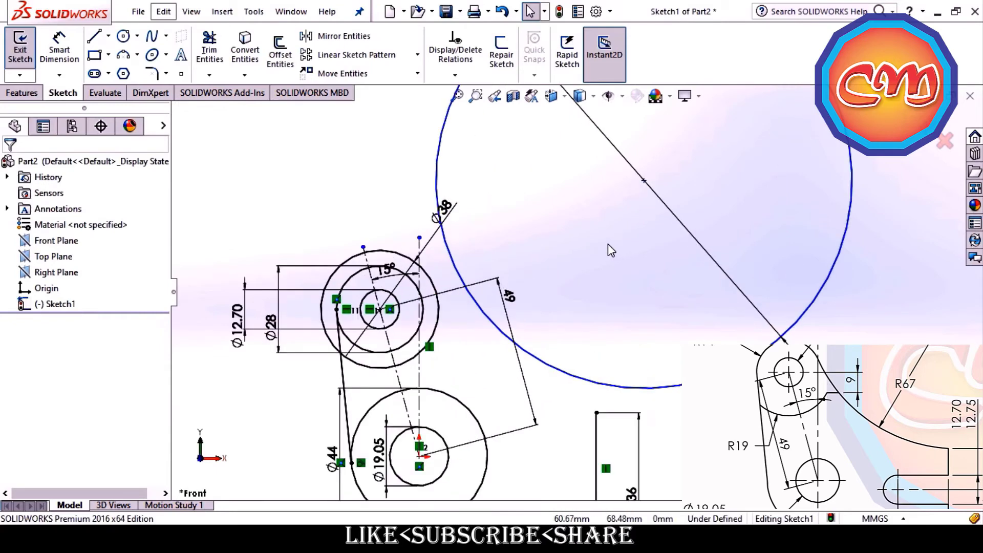
click(425, 308)
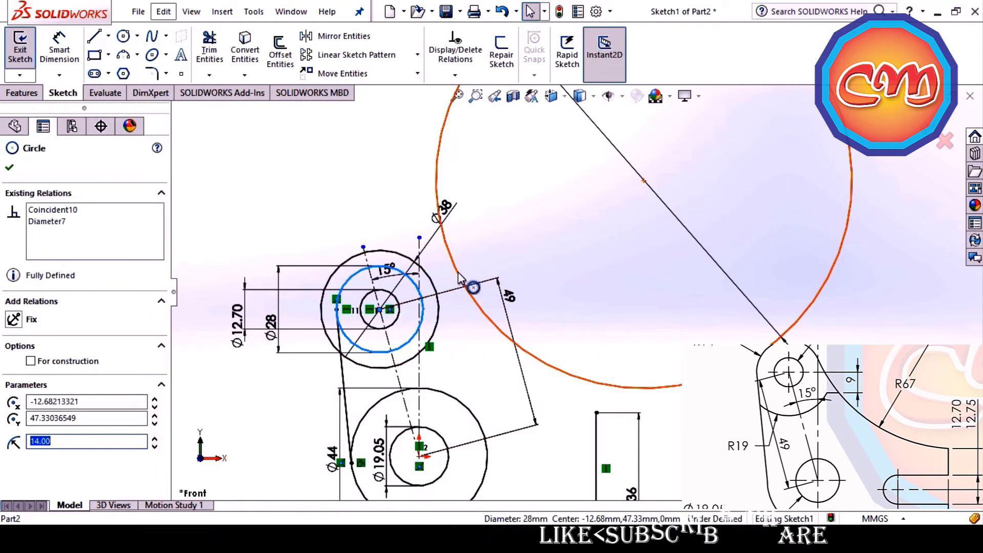
ctrl+click(461, 277)
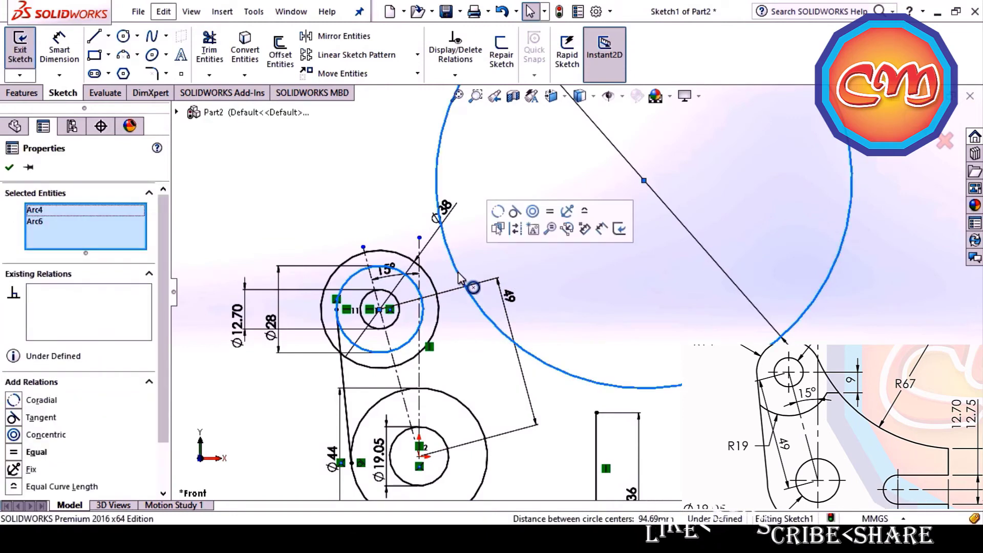
click(515, 211)
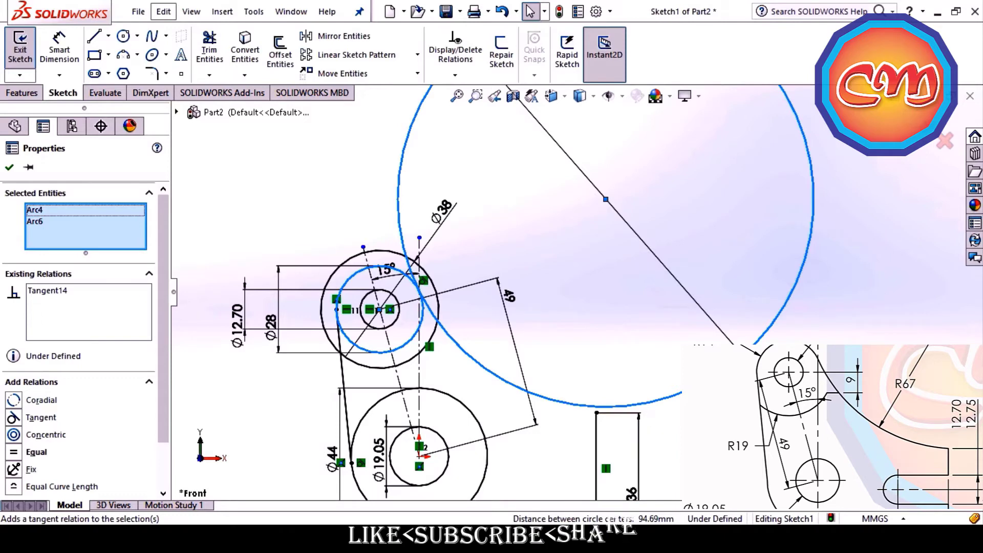
key(Escape)
Make the upper endpoint of the 36 mm vertical line coincident with the 134 mm circle.
click(638, 404)
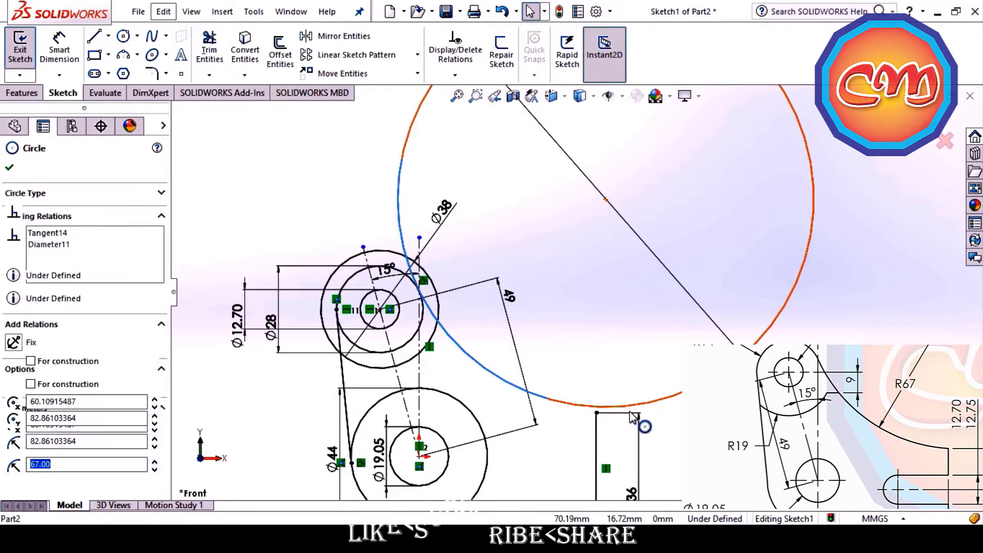
ctrl+click(597, 413)
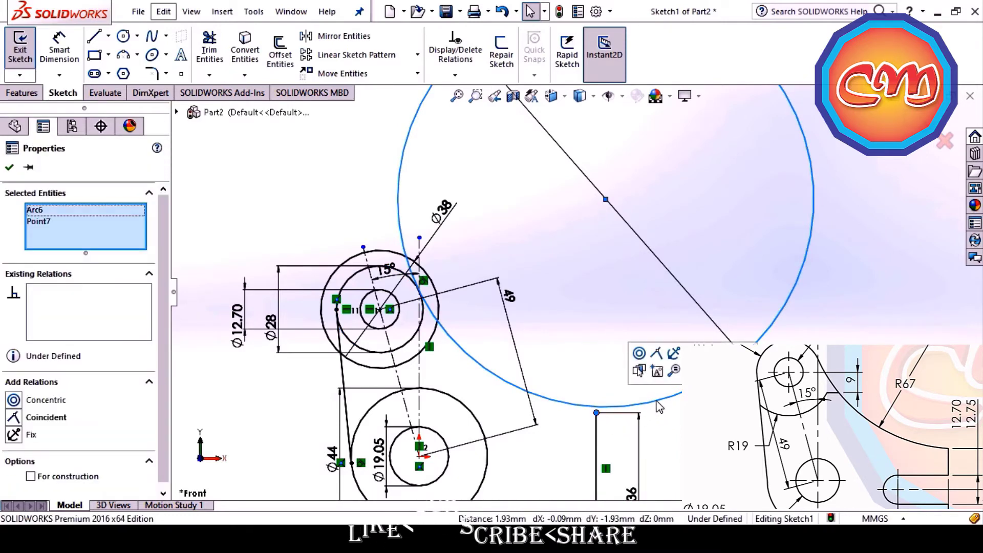
click(658, 353)
key(Escape)
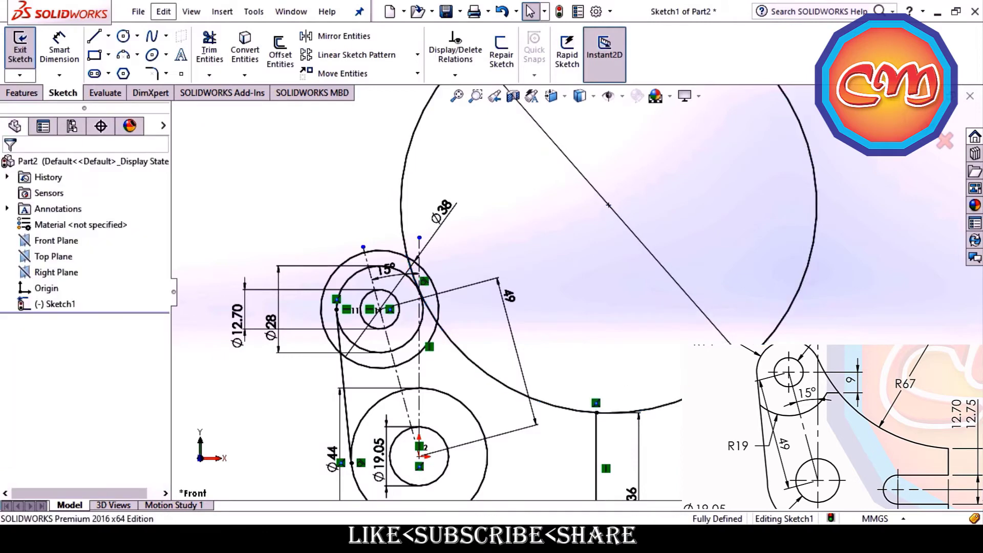
key(f)
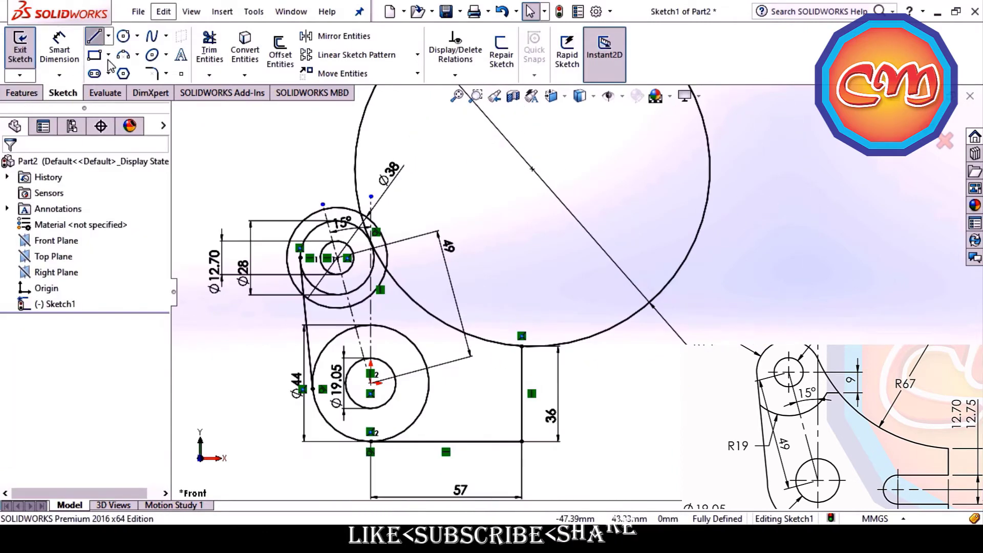
Sketch an open slot inward from the 36 mm vertical line, with horizontal sides about 25.5 mm long and a tangent end arc of about 6.8 mm radius.
click(93, 39)
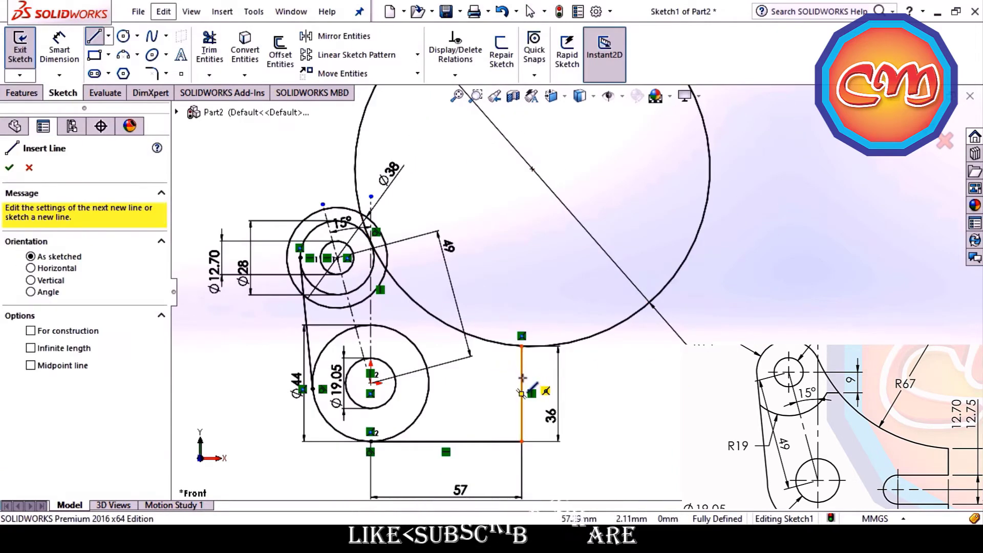
click(521, 374)
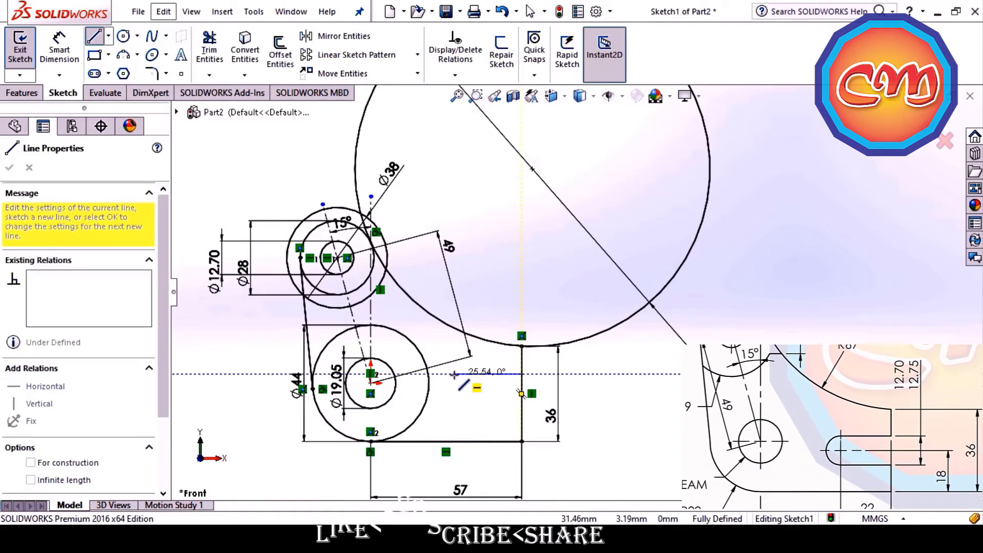
click(454, 375)
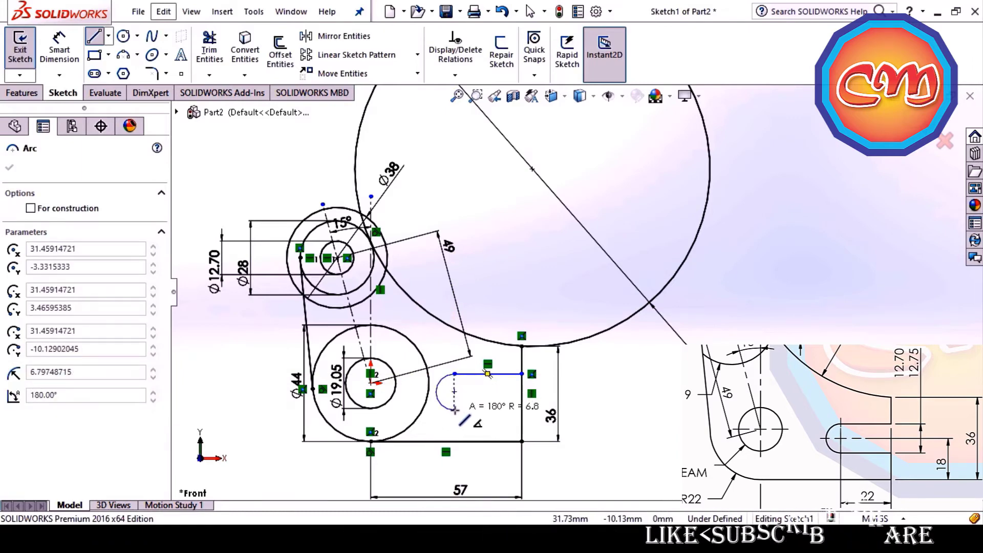
click(454, 409)
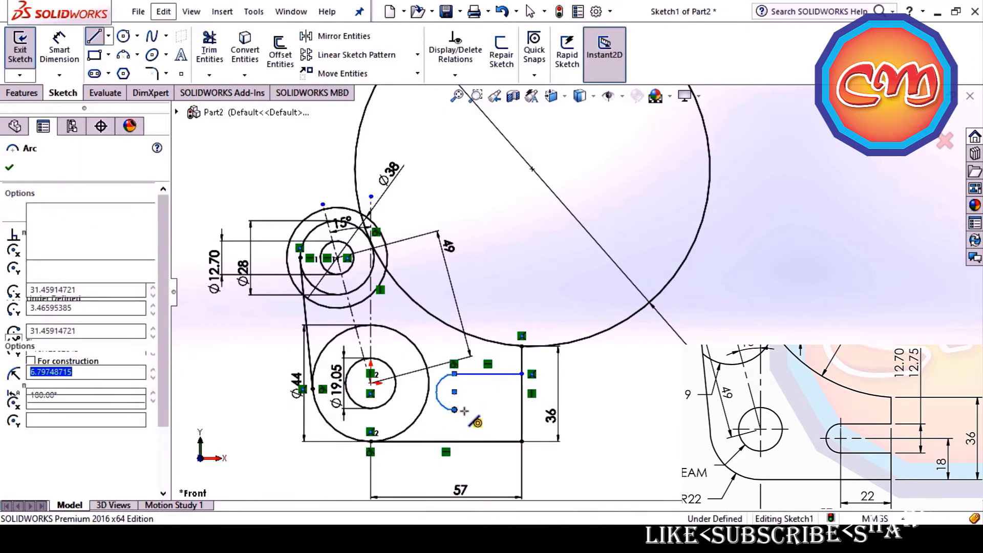
click(521, 410)
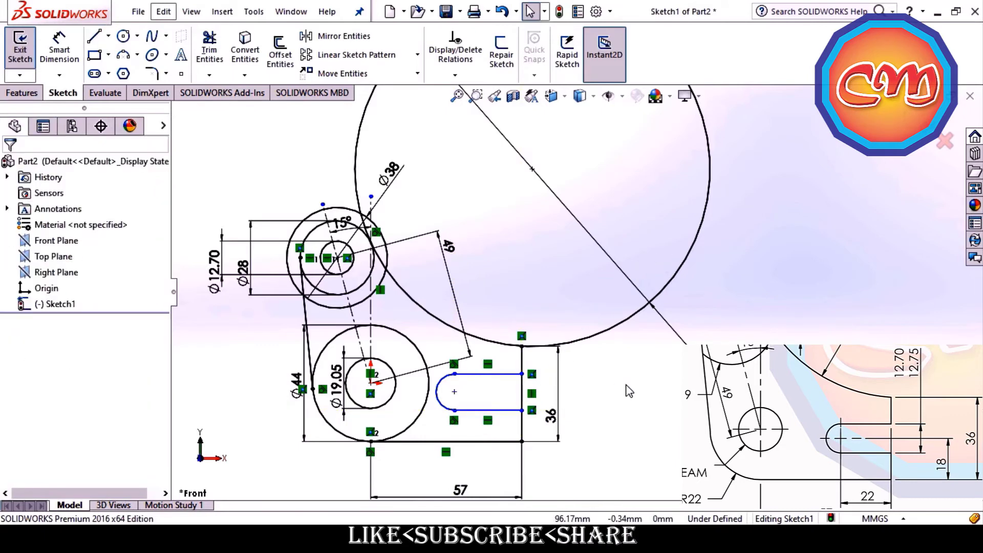
Trim away the upper part of the 134 mm circle and the vertical line segment across the slot's mouth.
click(210, 51)
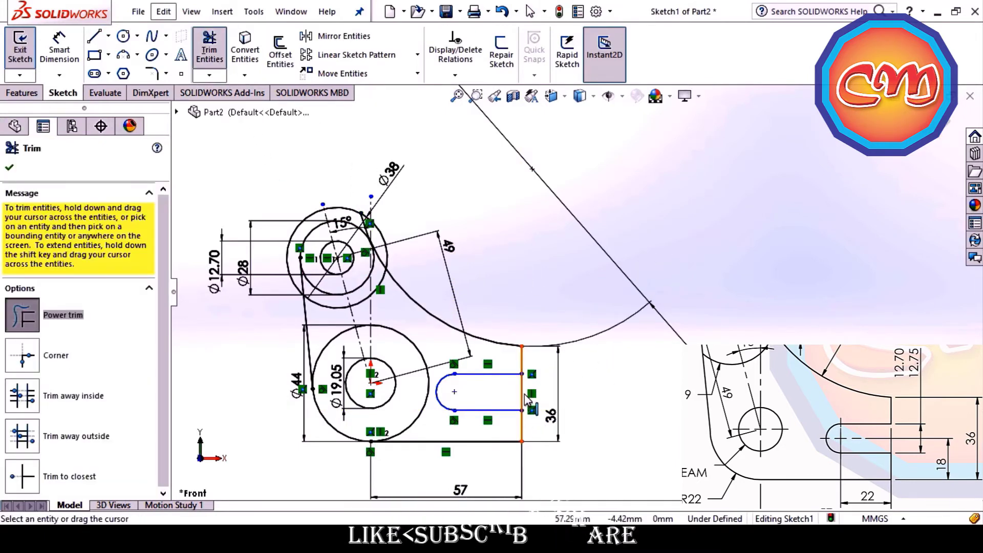
drag(526, 393, 524, 388)
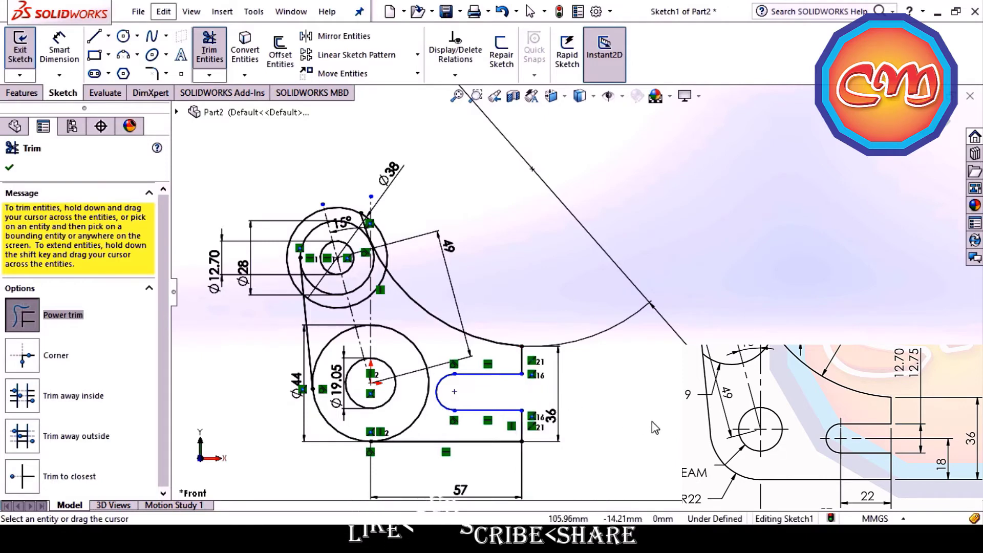
key(Escape)
Dimension the slot's width between its two horizontal sides as 12.70 mm.
scroll(652, 419, up, 1)
click(61, 50)
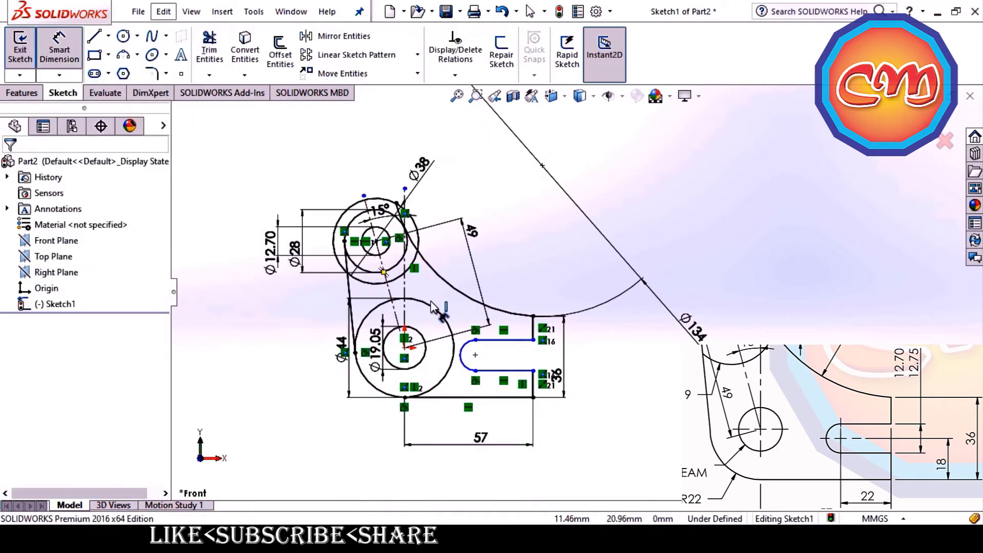
scroll(437, 310, down, 2)
click(551, 357)
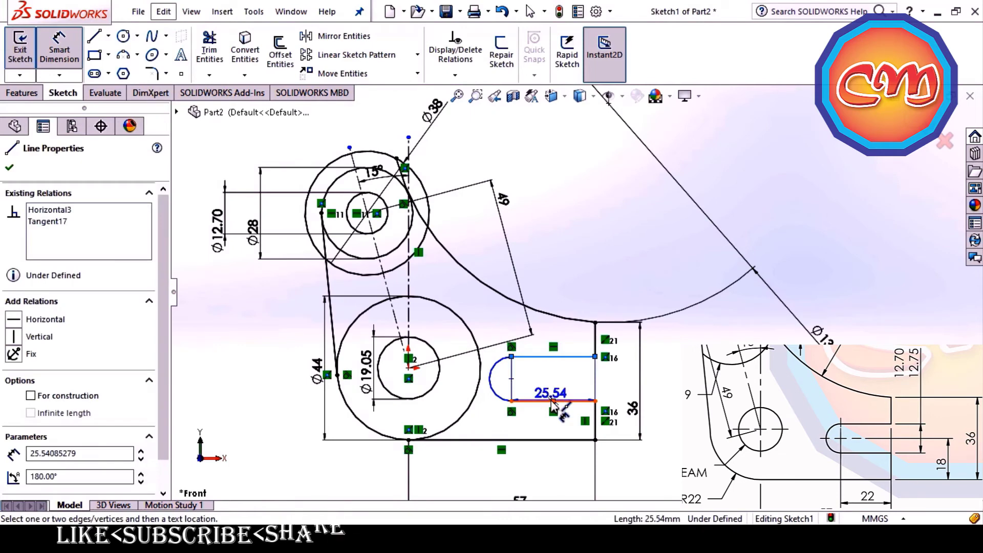
click(553, 401)
click(668, 392)
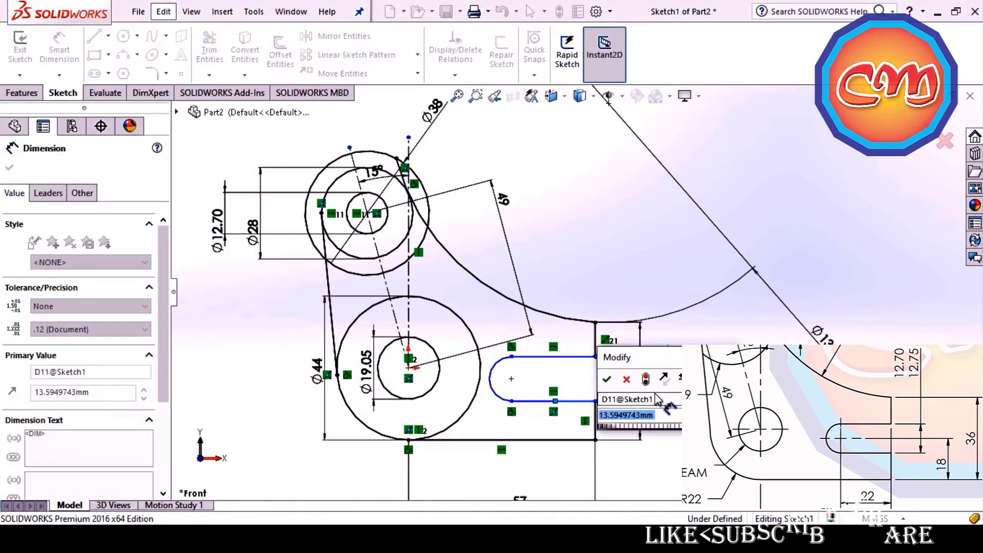
text(12.)
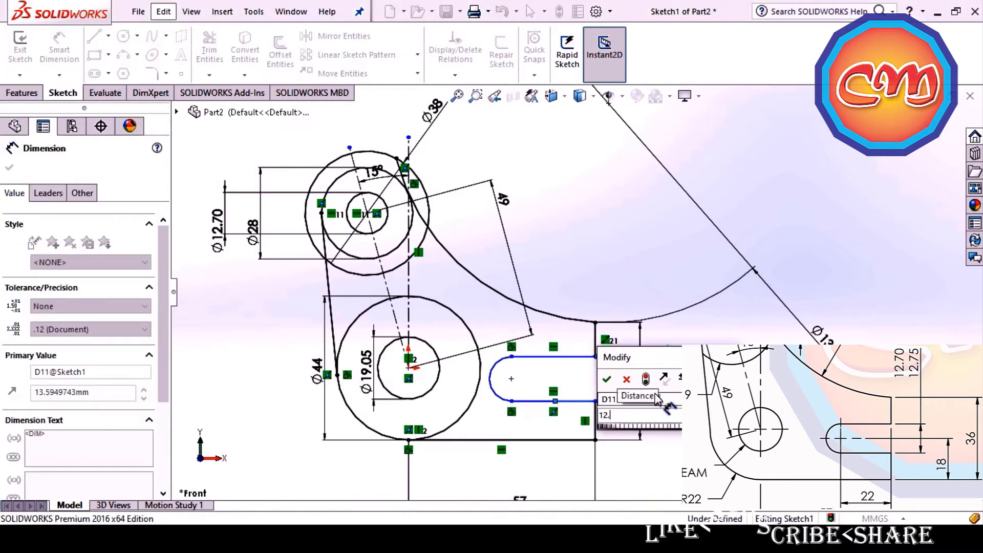
text(70)
key(Return)
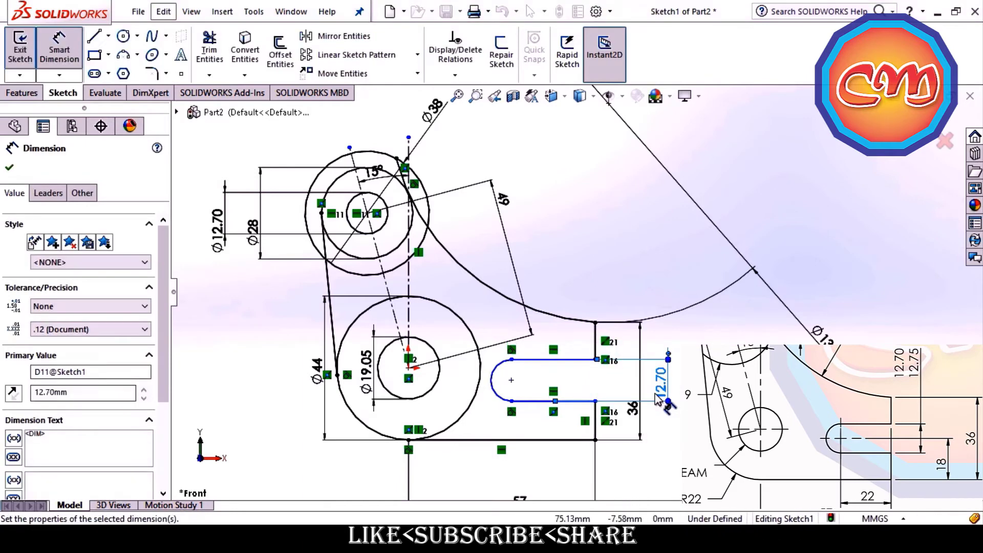
key(Escape)
Sketch a horizontal centerline from the centre of the slot's end arc out past the slot's open end.
click(109, 37)
click(123, 73)
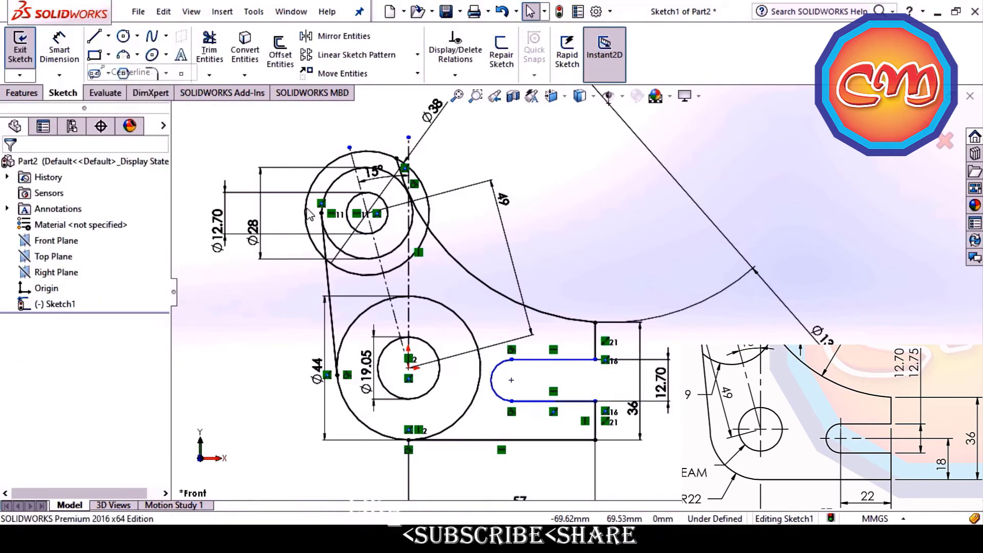
click(511, 380)
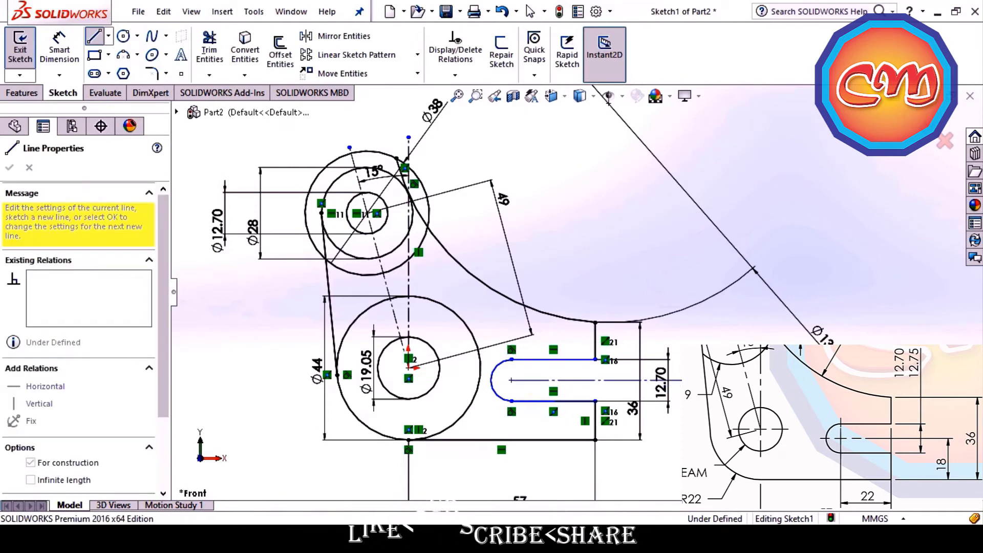
click(759, 380)
key(Escape)
Dimension the distance between the slot's centerline and the profile's bottom line as 18 mm.
click(72, 58)
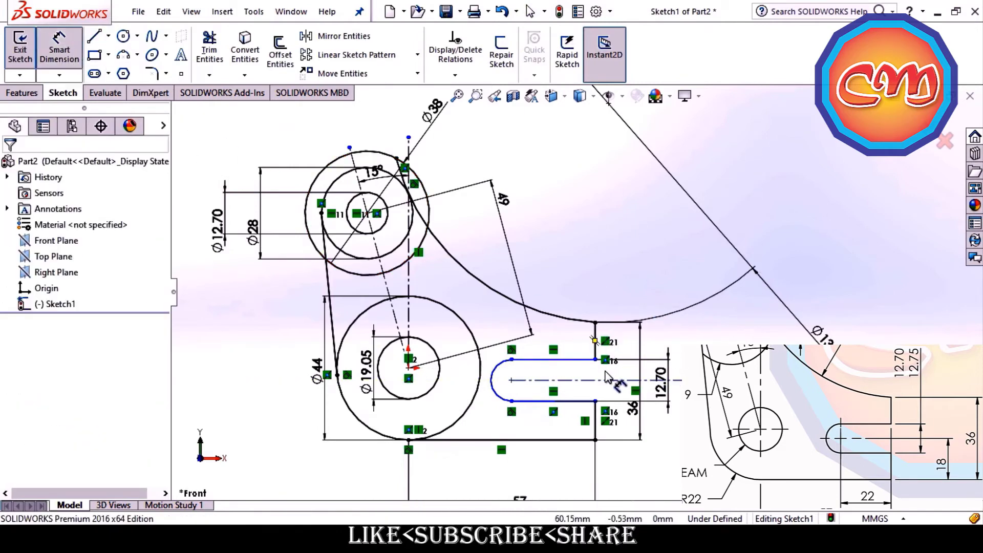
click(590, 440)
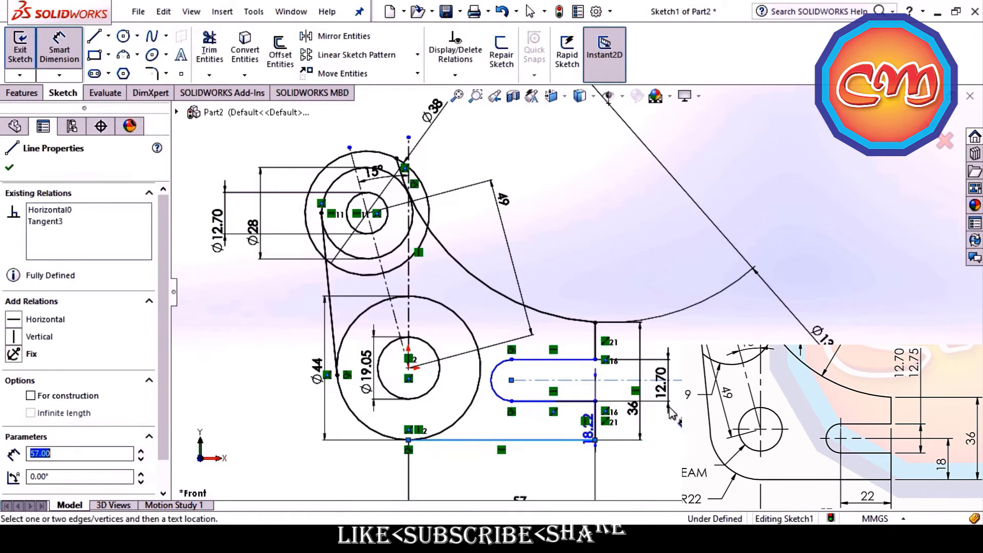
click(688, 415)
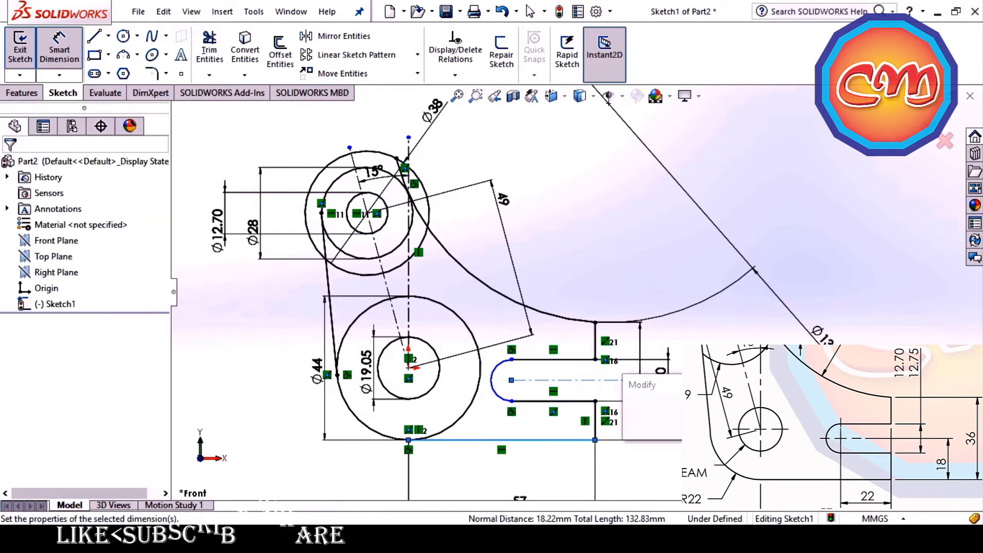
text(18)
key(Return)
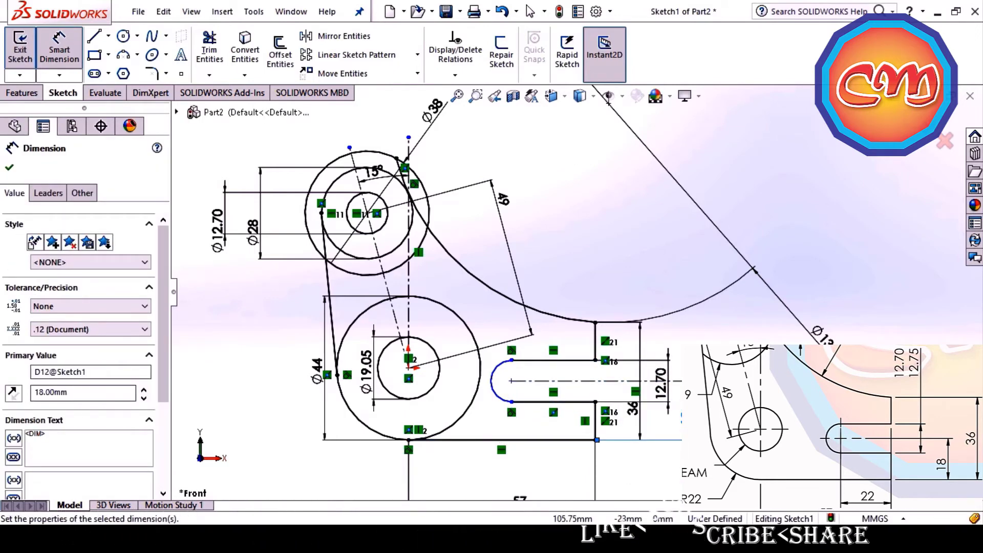
click(767, 440)
Dimension the slot's lower straight side and set its length to 22 mm.
click(542, 402)
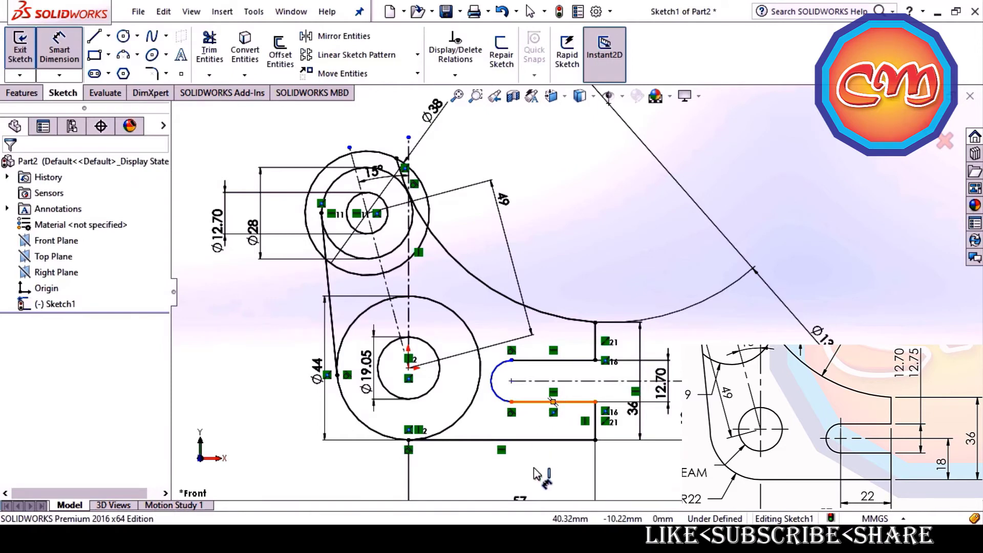
click(534, 471)
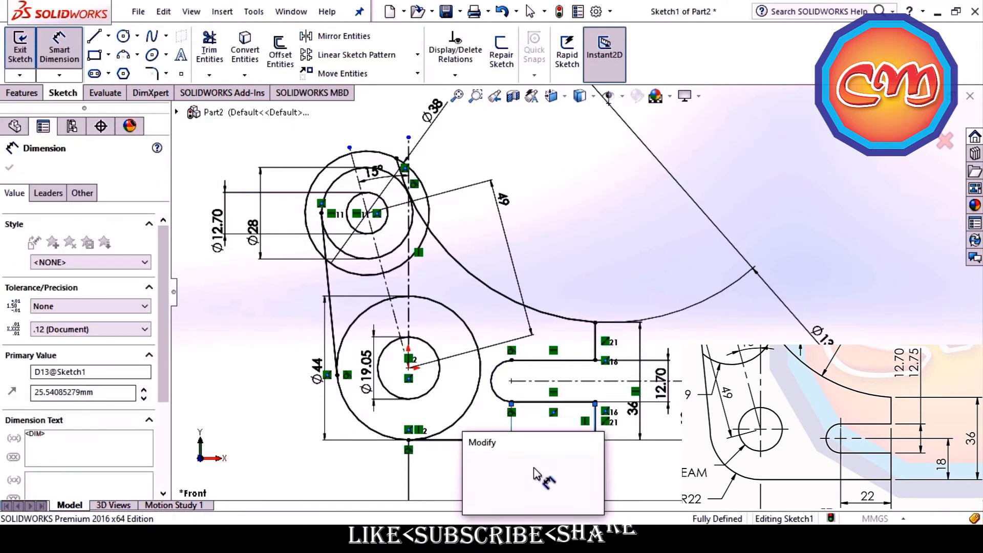
text(22)
key(Return)
Sketch a horizontal line about 28.4 mm long through the lower part of the 38 mm circle, extending past the large tangent arc.
click(94, 36)
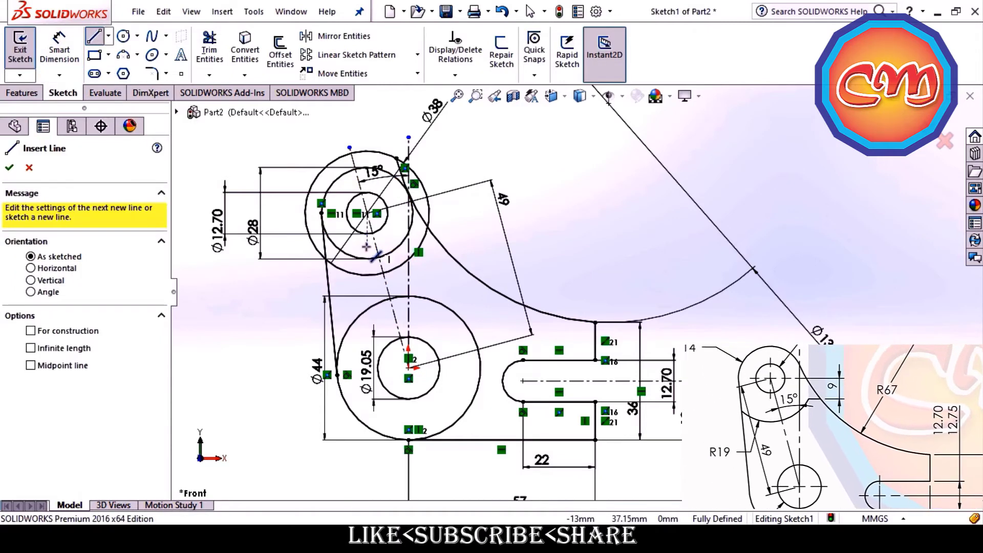
click(361, 247)
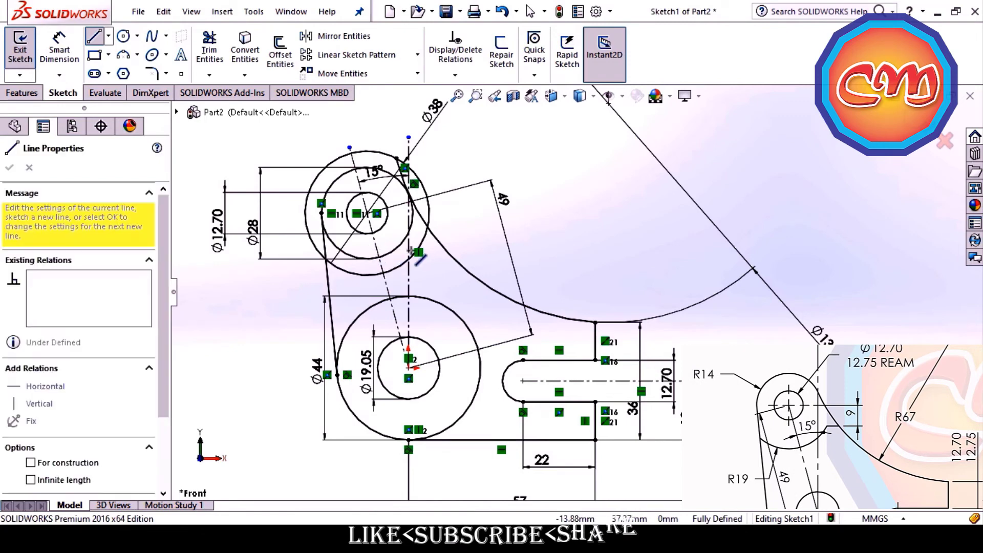
click(454, 244)
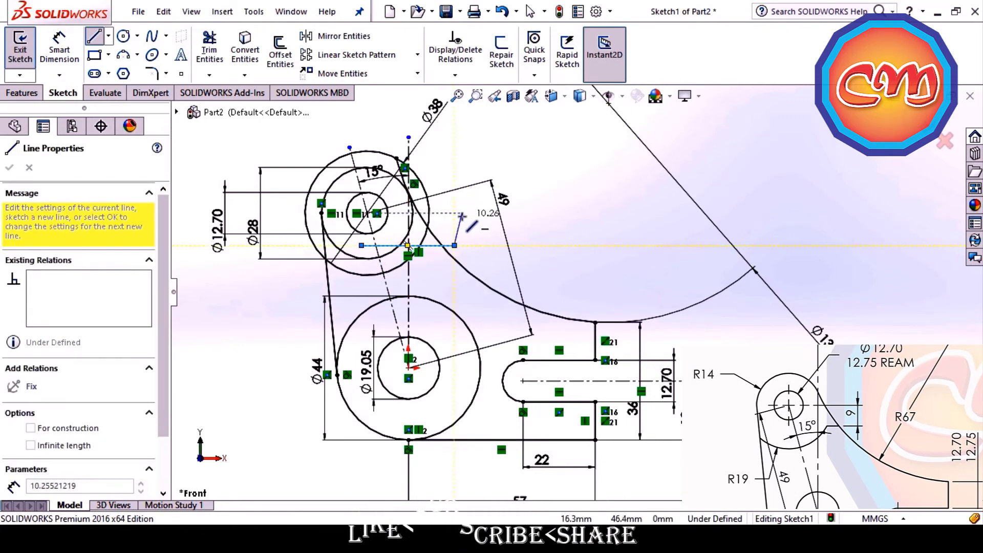
key(Escape)
Dimension the new horizontal line 9 mm below the centre of the 38 mm circle.
click(59, 50)
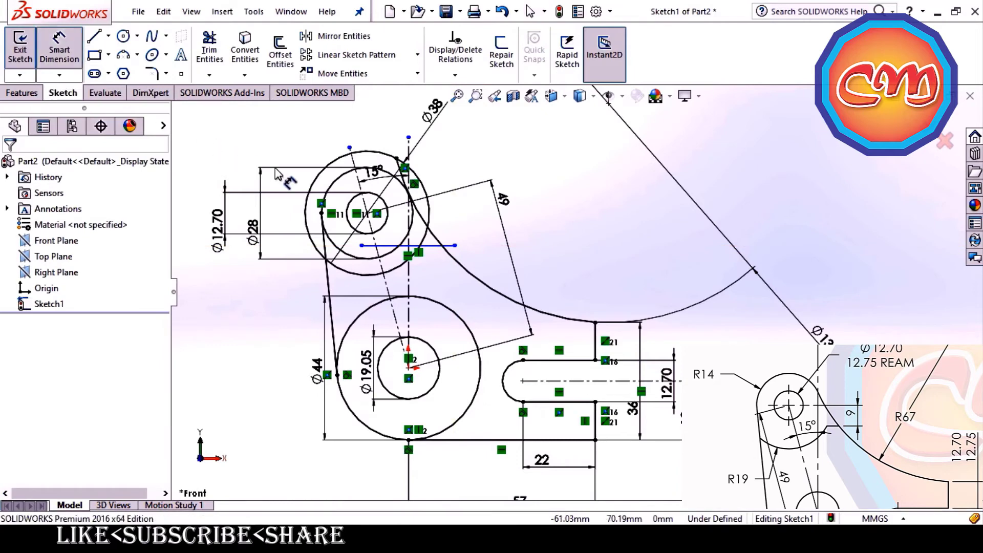
click(362, 246)
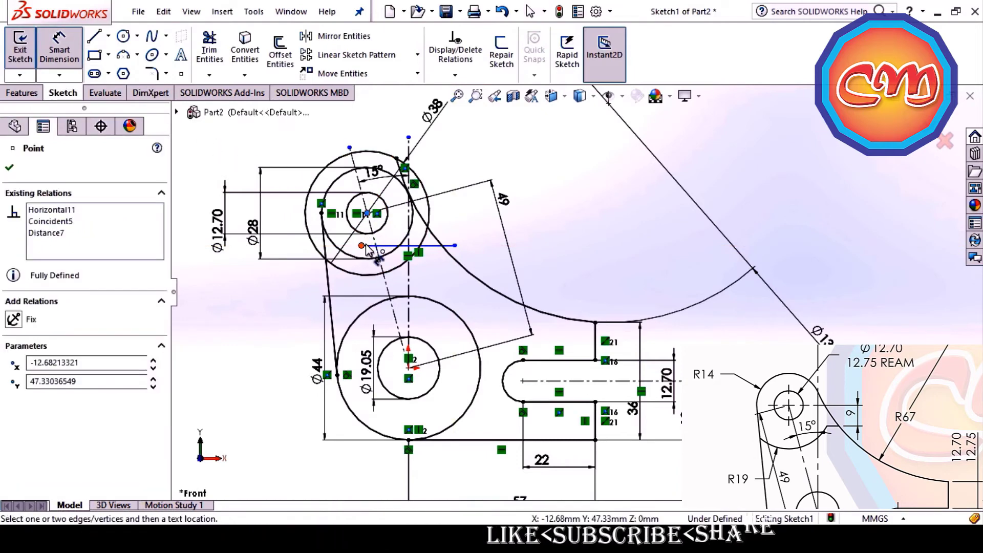
click(381, 246)
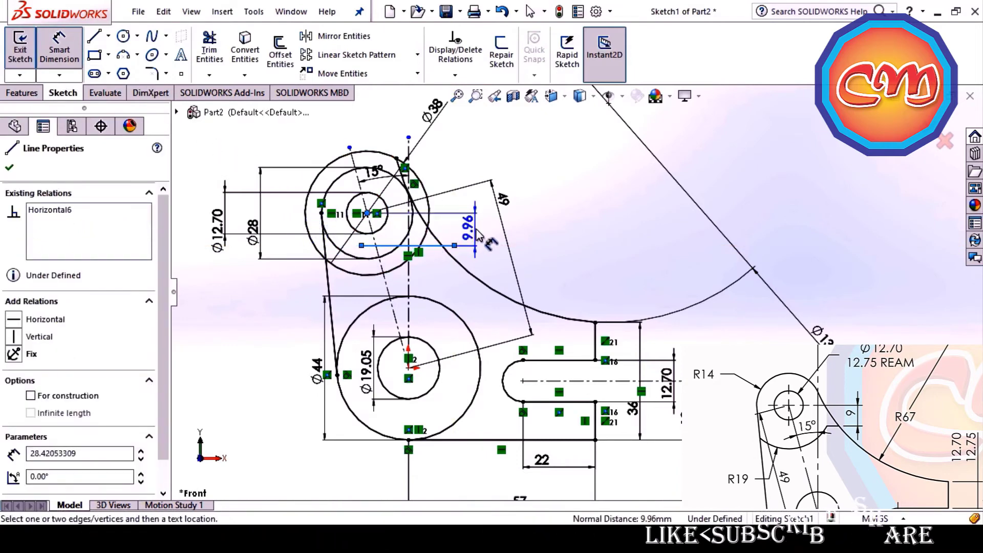
click(476, 236)
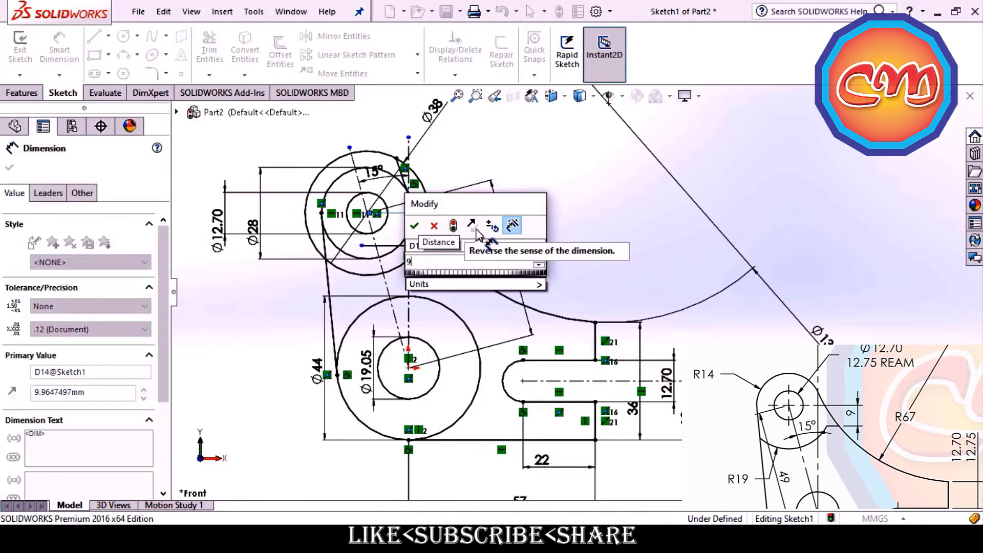
text(9)
key(Return)
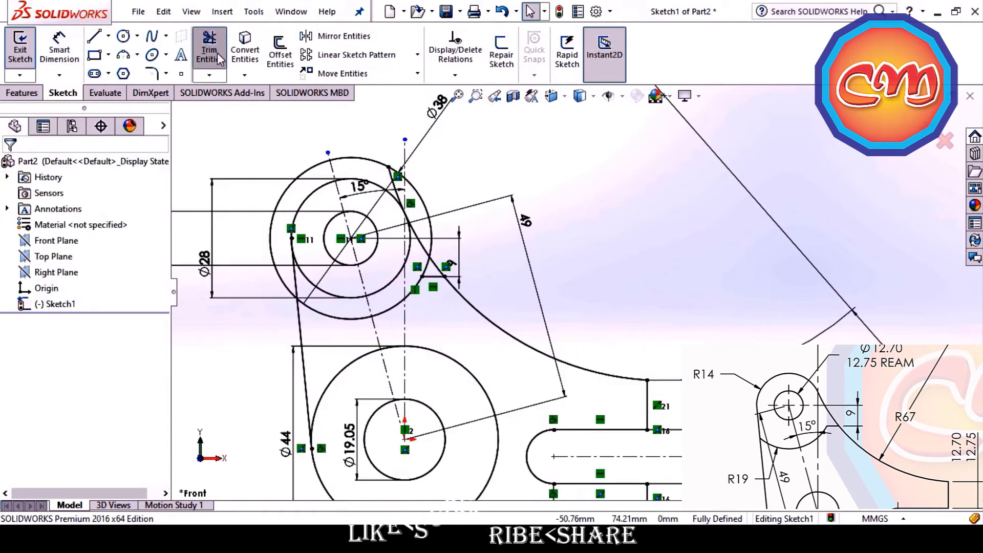
Trim the upper end of the large arc back to its tangent point on the 28 mm circle.
click(209, 51)
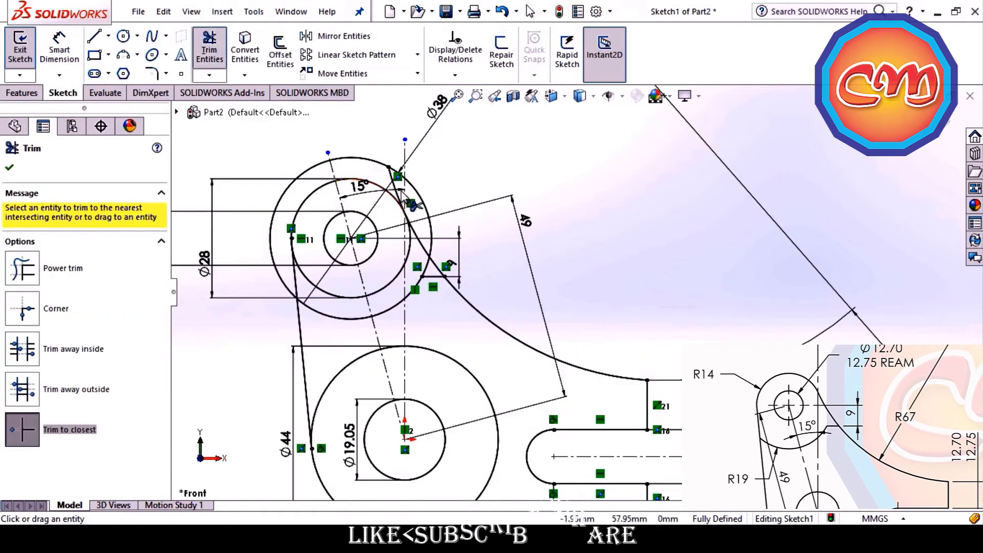
scroll(451, 256, up, 2)
scroll(450, 256, down, 5)
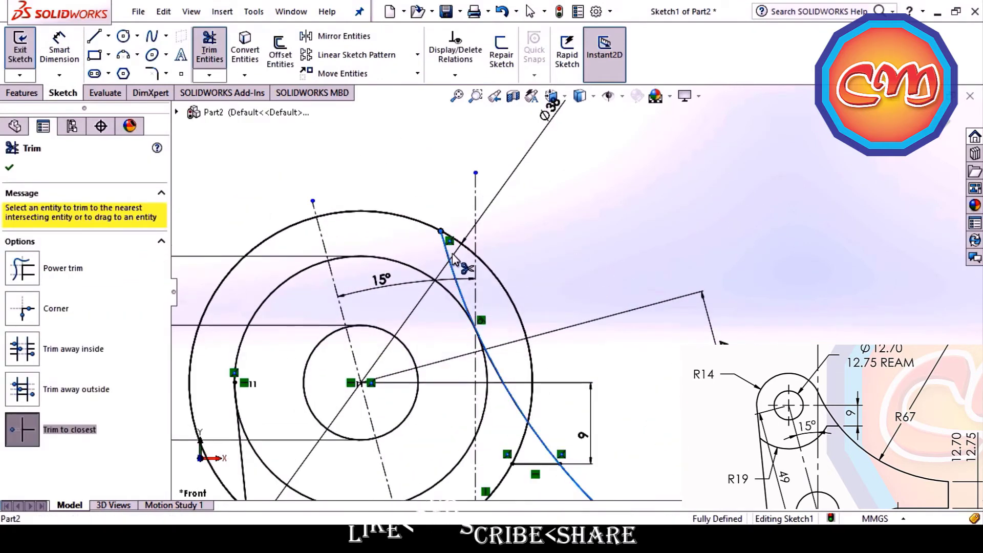
click(454, 260)
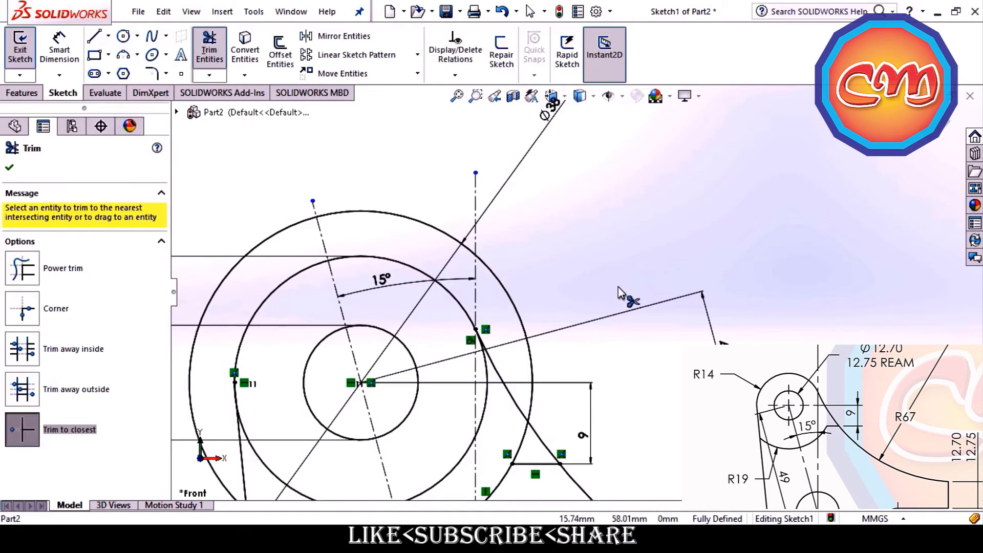
scroll(621, 289, up, 3)
scroll(619, 287, up, 2)
key(Escape)
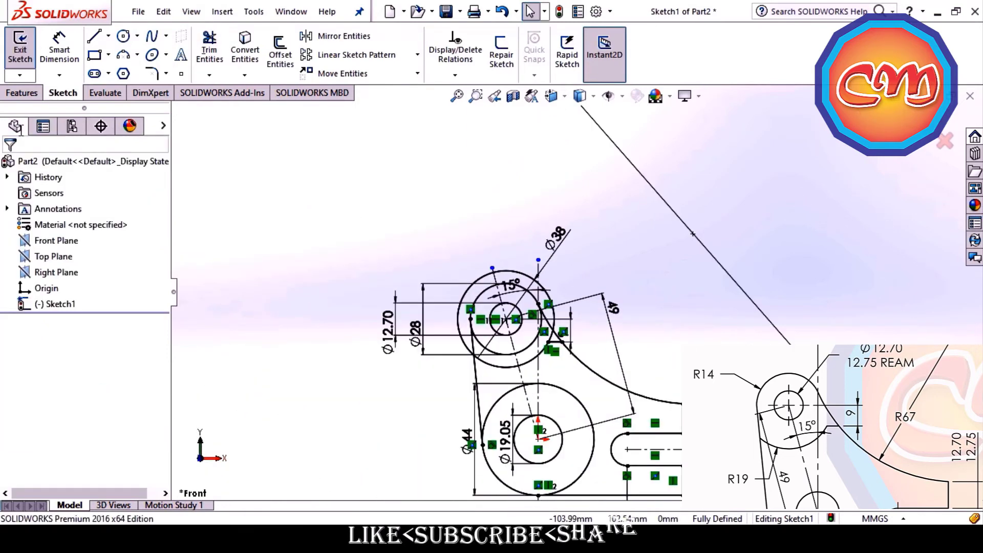
Extrude the lower body regions of the sketch, leaving the 19.05 mm hole and slot open, by 28.52 mm as a Mid Plane boss.
click(10, 94)
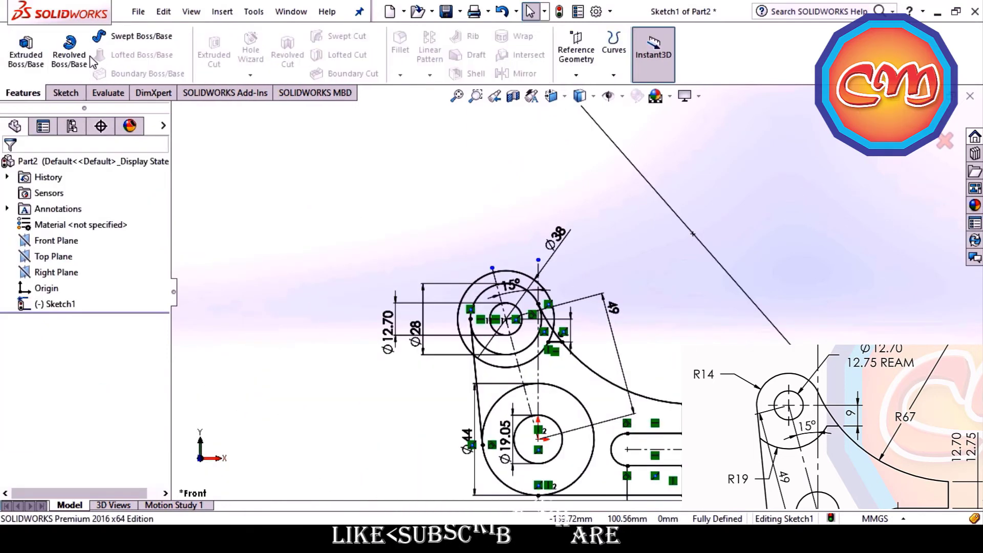
click(36, 58)
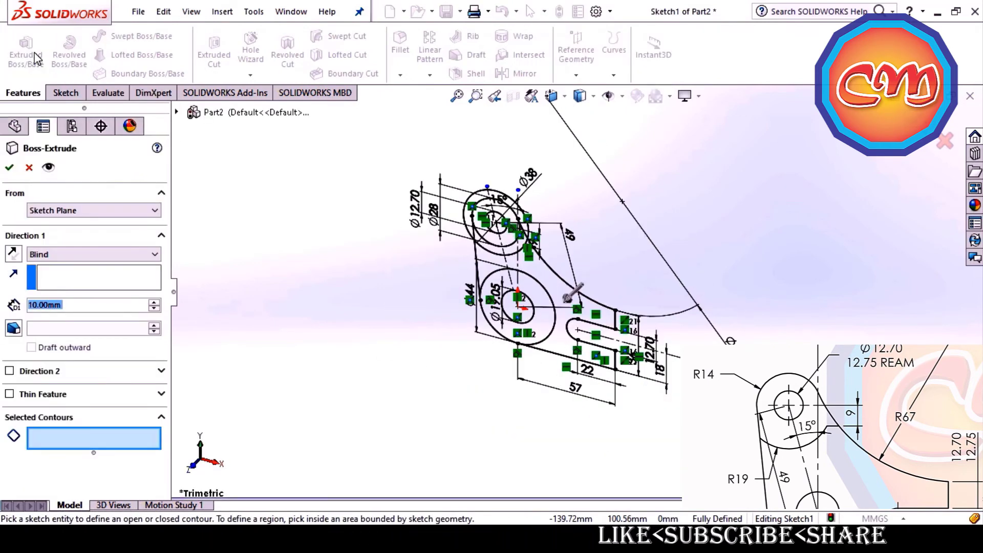
click(118, 254)
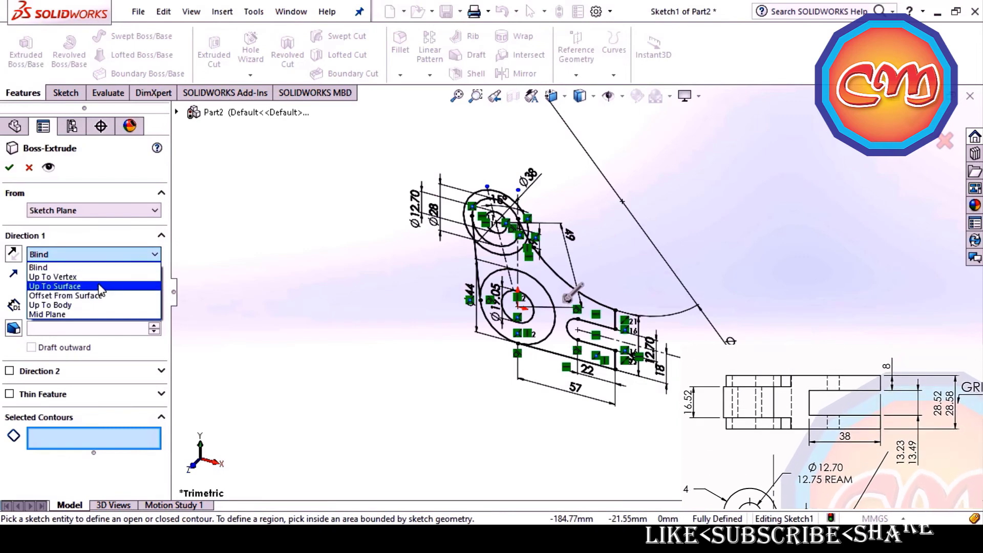
click(76, 314)
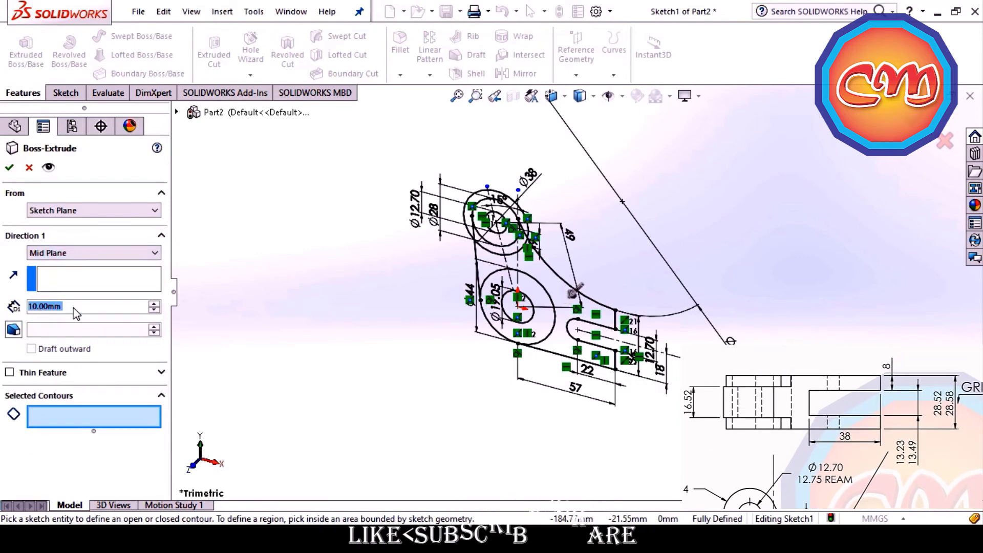
text(28.52)
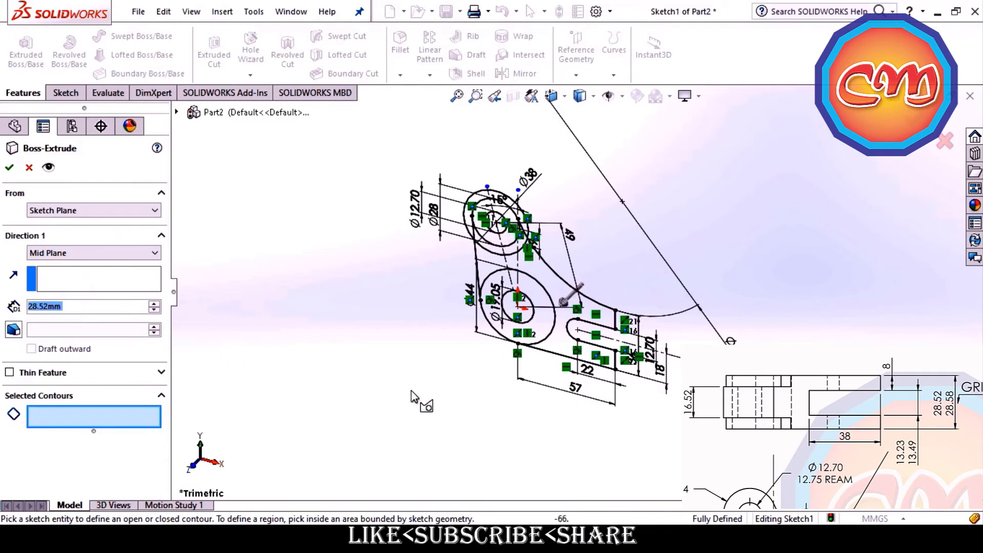
click(515, 335)
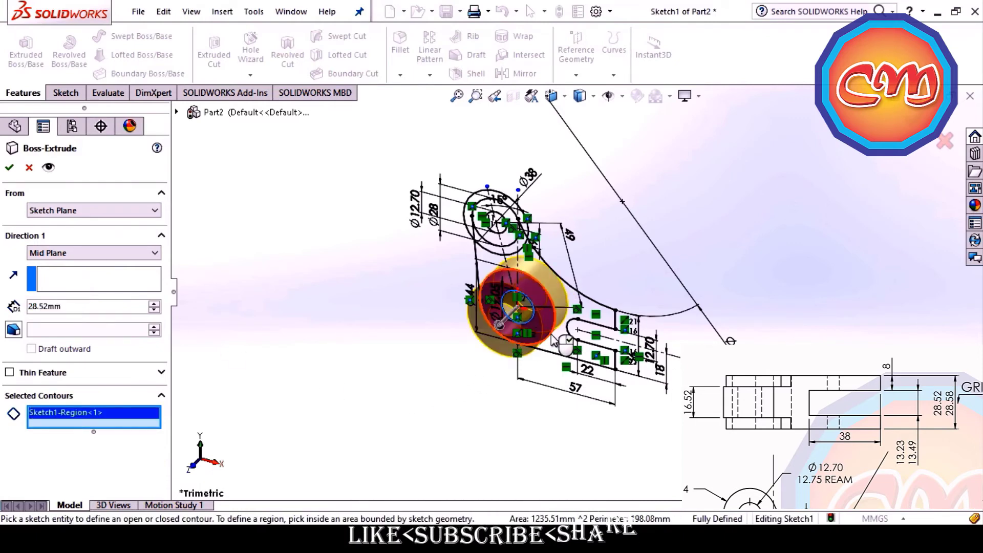
click(562, 346)
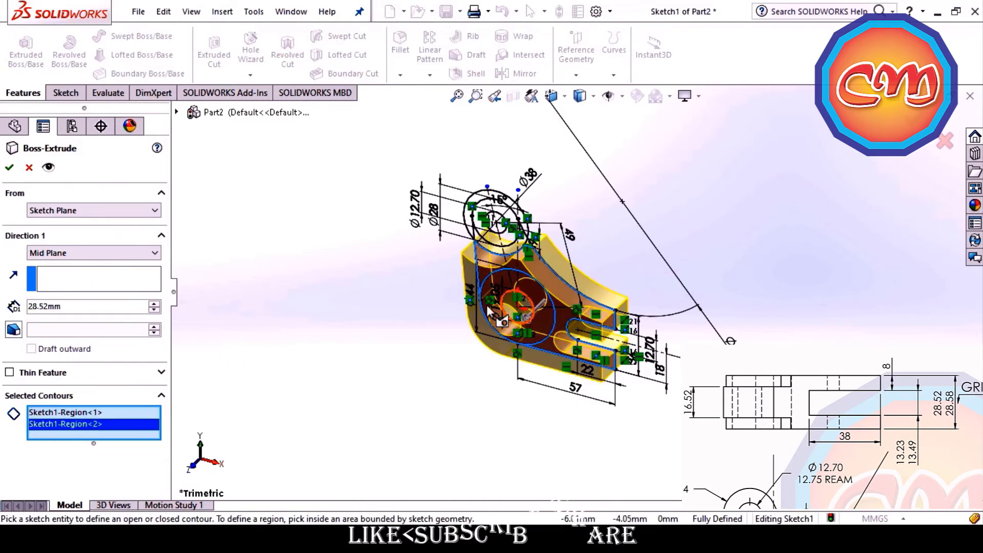
click(8, 169)
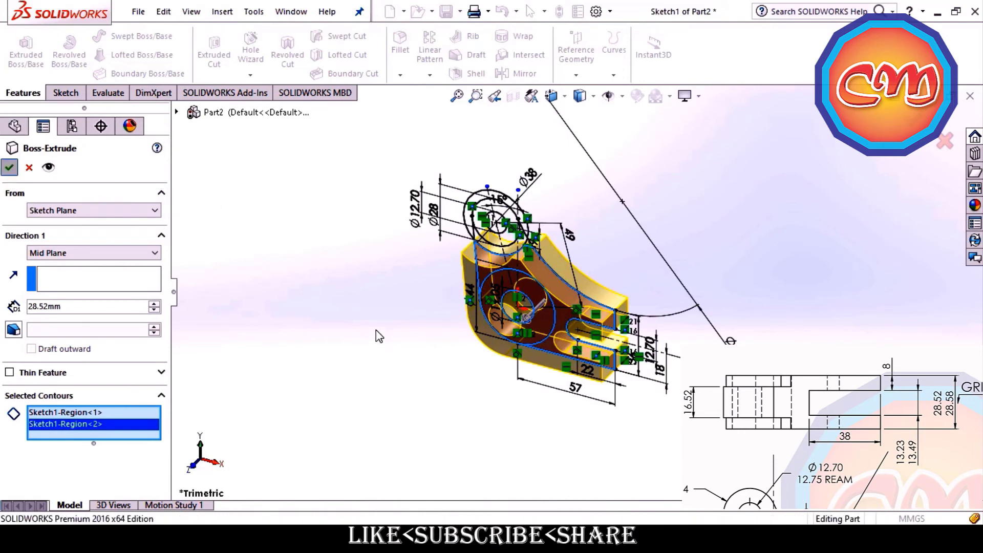
Set up a second boss extrusion that reuses Sketch1, with a Mid Plane depth of 16.52 mm.
middle_drag(379, 334, 331, 255)
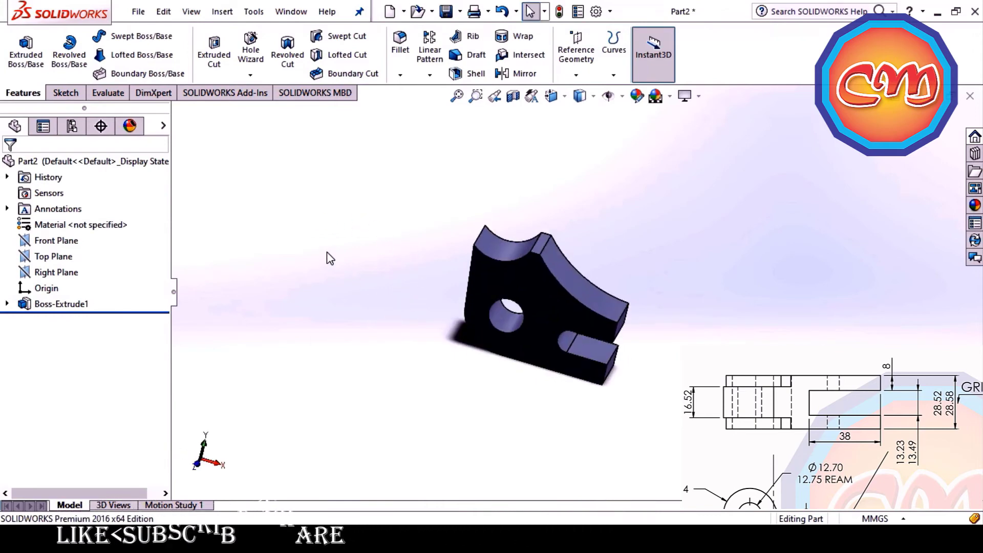
click(23, 71)
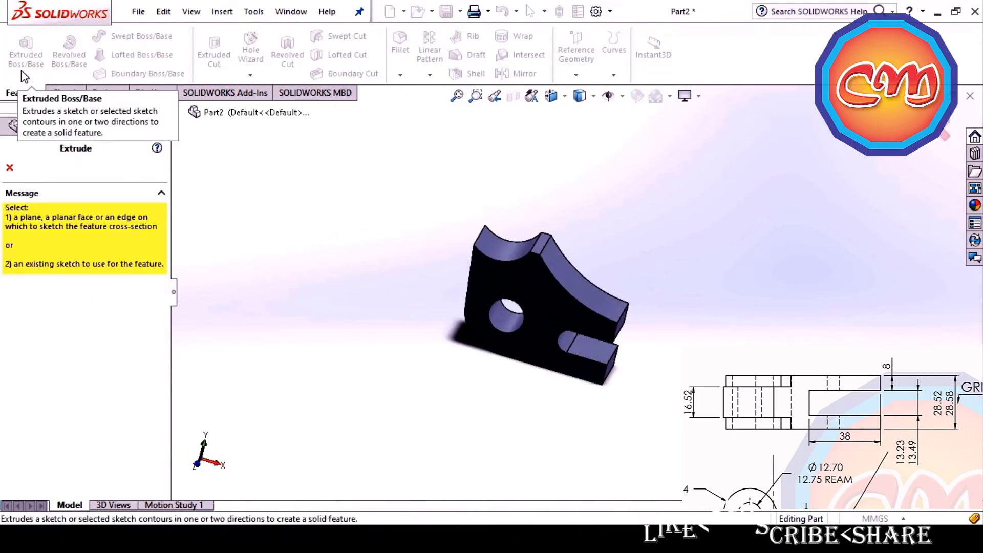
click(177, 112)
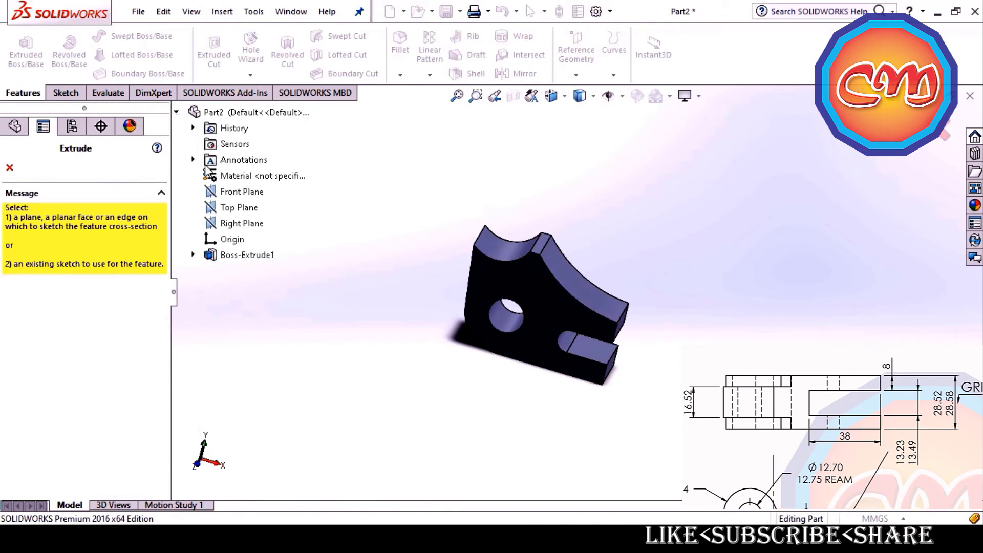
click(193, 255)
click(253, 272)
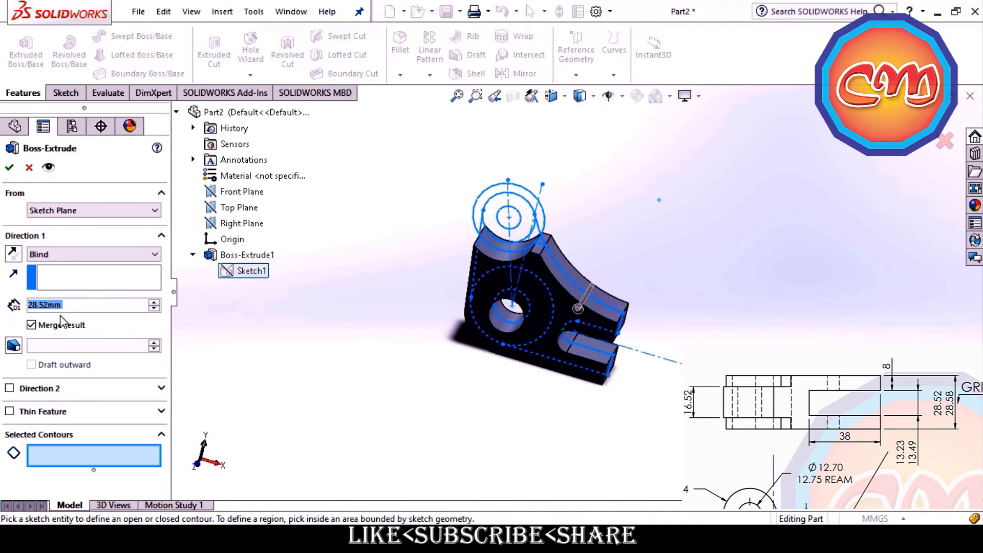
text(16)
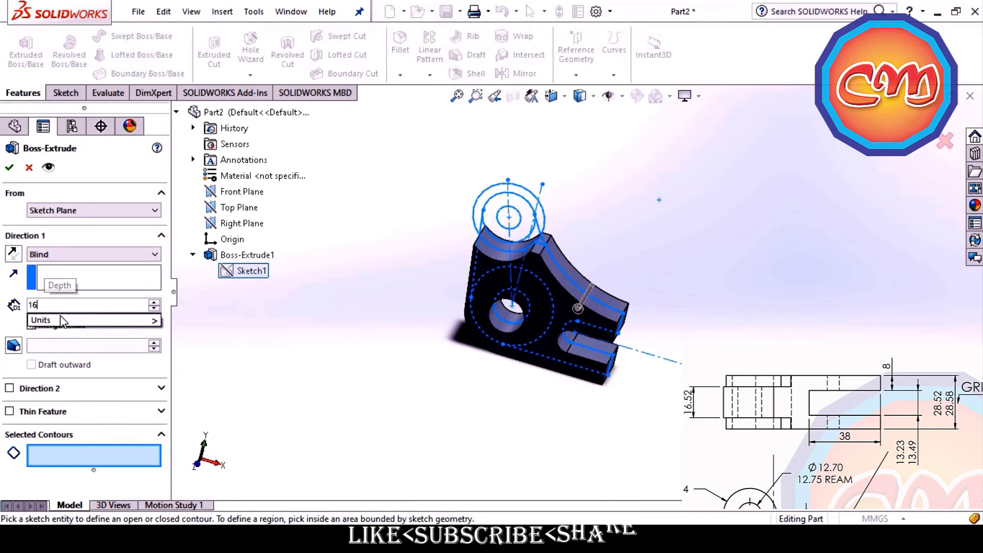
text(32)
key(Return)
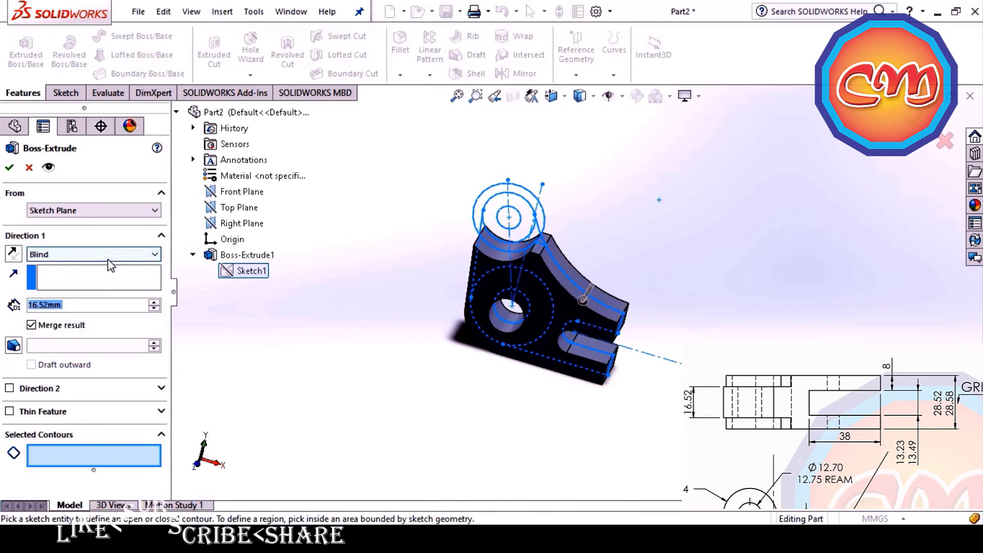
click(109, 265)
click(56, 329)
Add the ring around the 12.70 mm hole and the neck regions joining it to the body as contours, and complete the extrusion.
scroll(510, 241, down, 5)
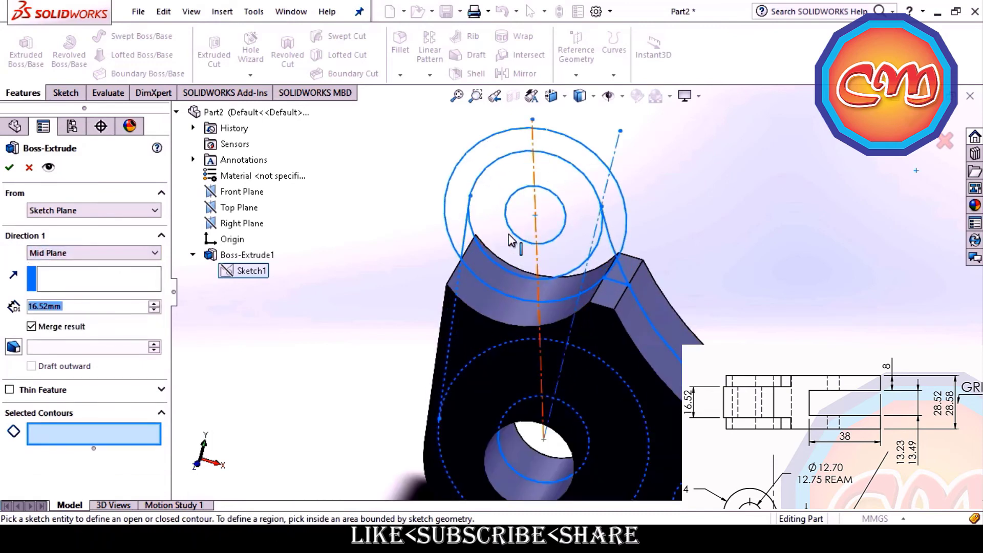
click(587, 242)
mouse_move(608, 274)
middle_down()
mouse_move(612, 219)
mouse_move(621, 252)
middle_up()
click(620, 288)
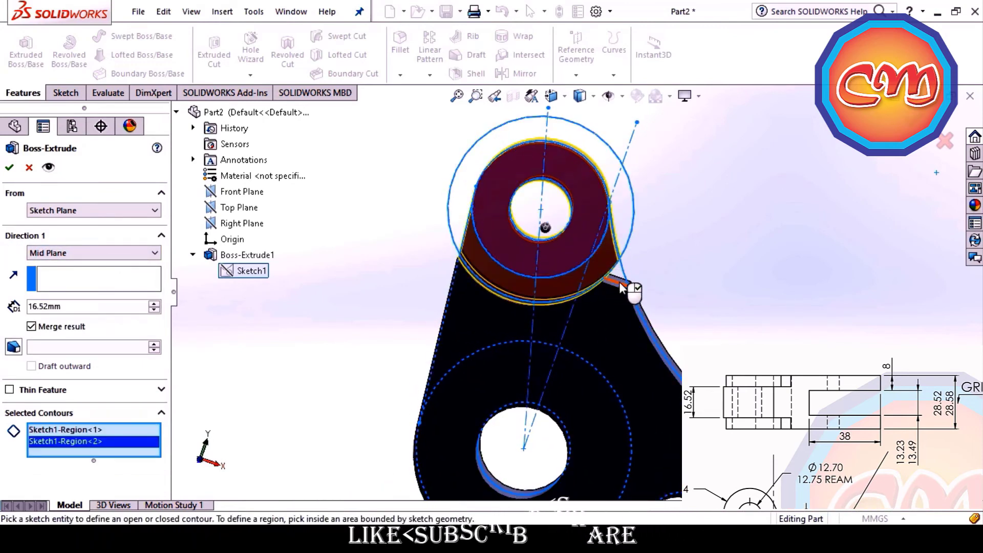
click(619, 275)
middle_drag(619, 276, 641, 288)
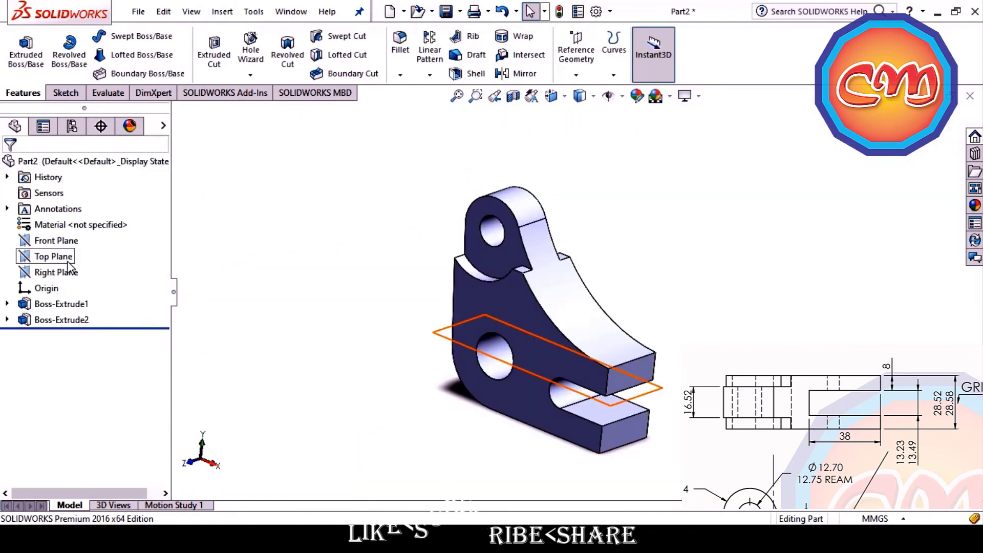
Sketch a rectangle of about 42.5 by 11.2 mm on the Top Plane, starting on the edge at the slotted end.
click(68, 262)
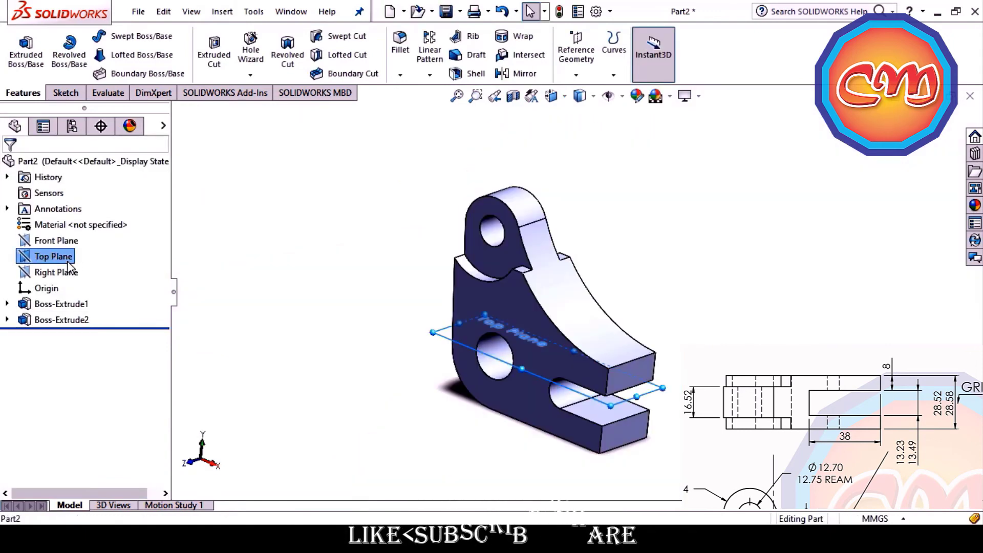
click(81, 244)
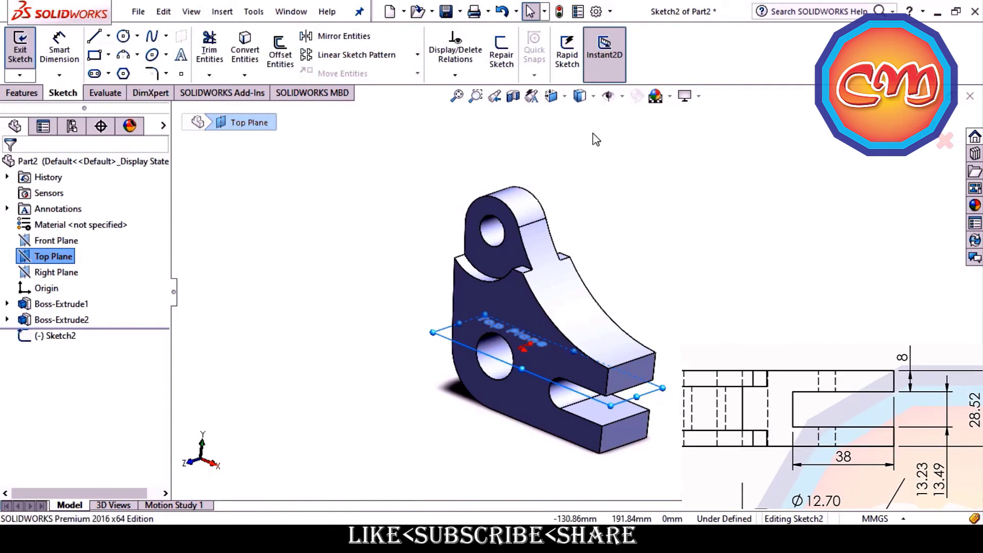
key(ctrl+8)
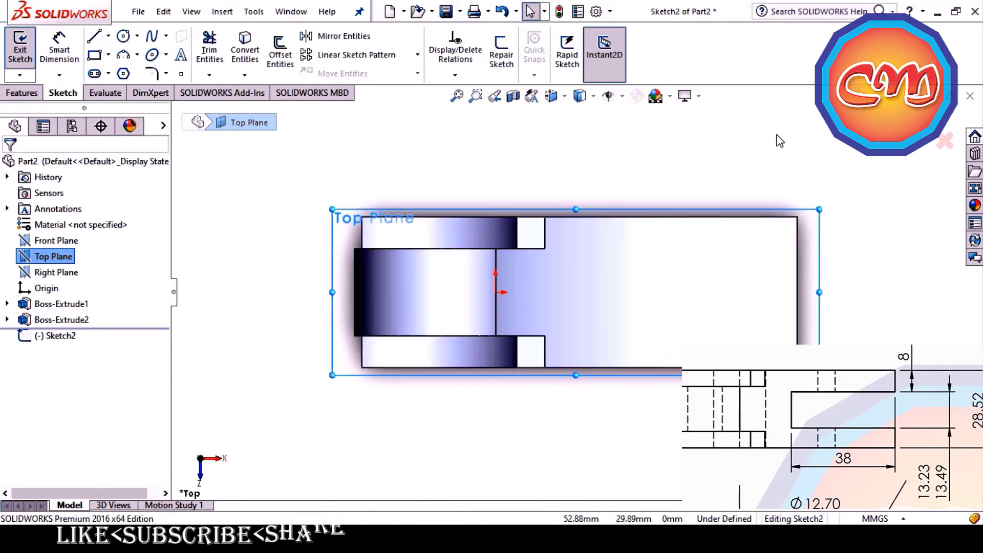
key(Escape)
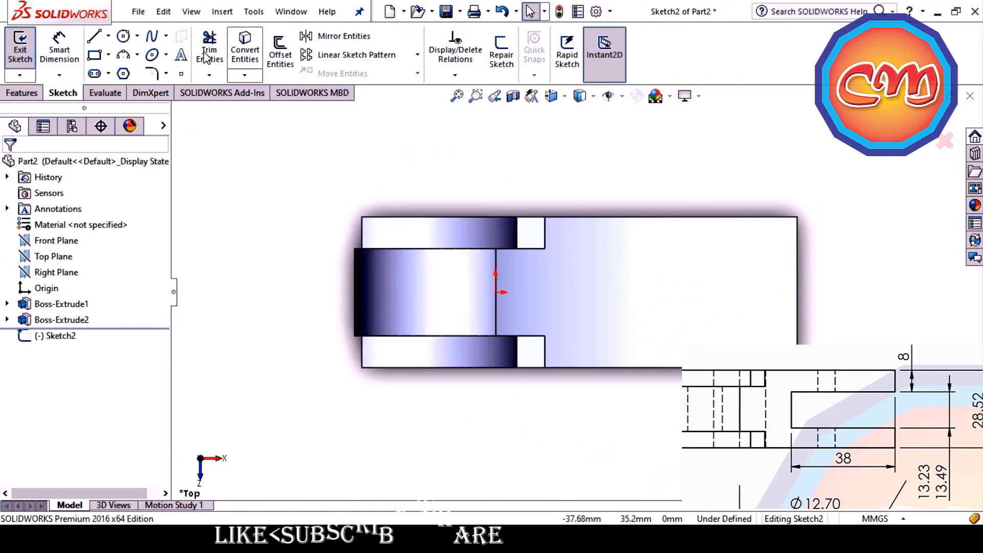
click(95, 54)
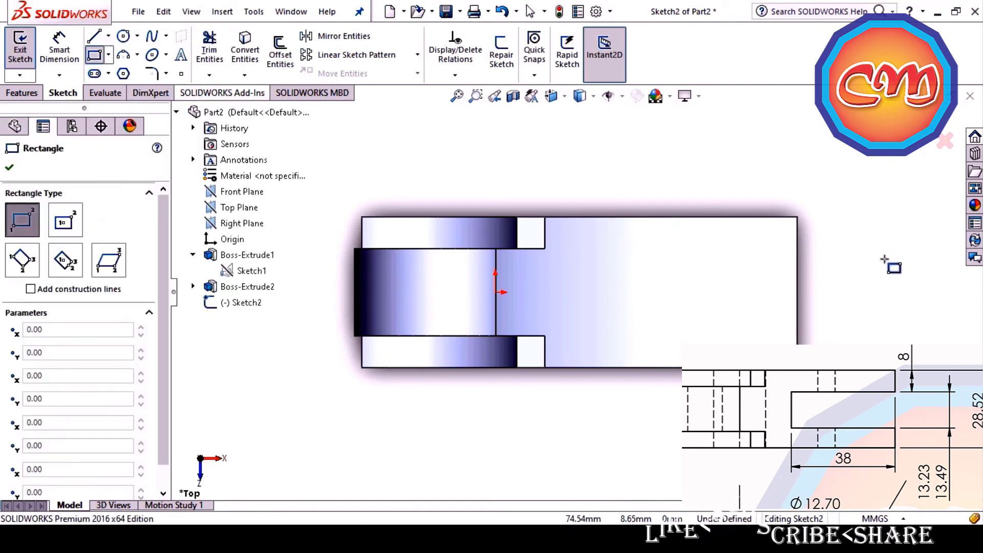
click(797, 252)
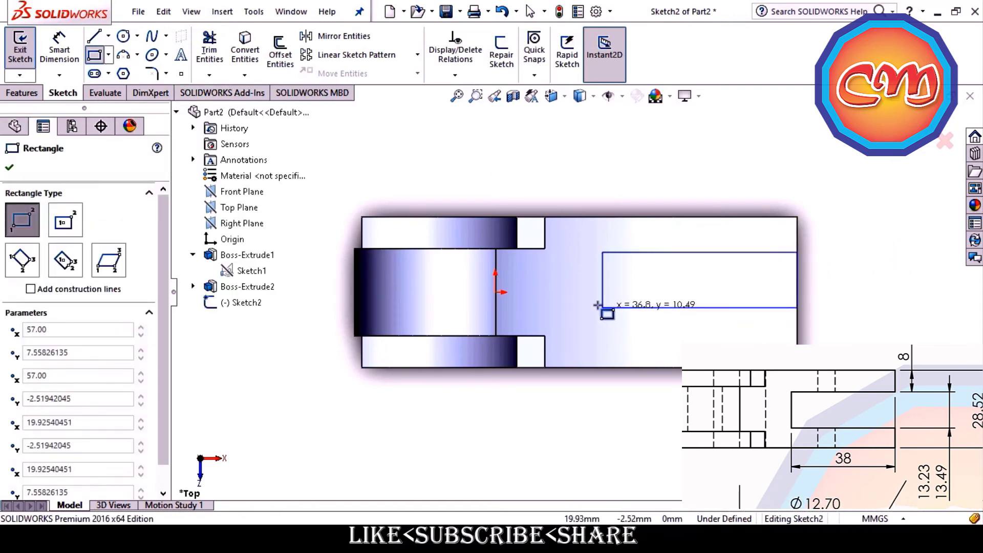
click(573, 310)
key(Escape)
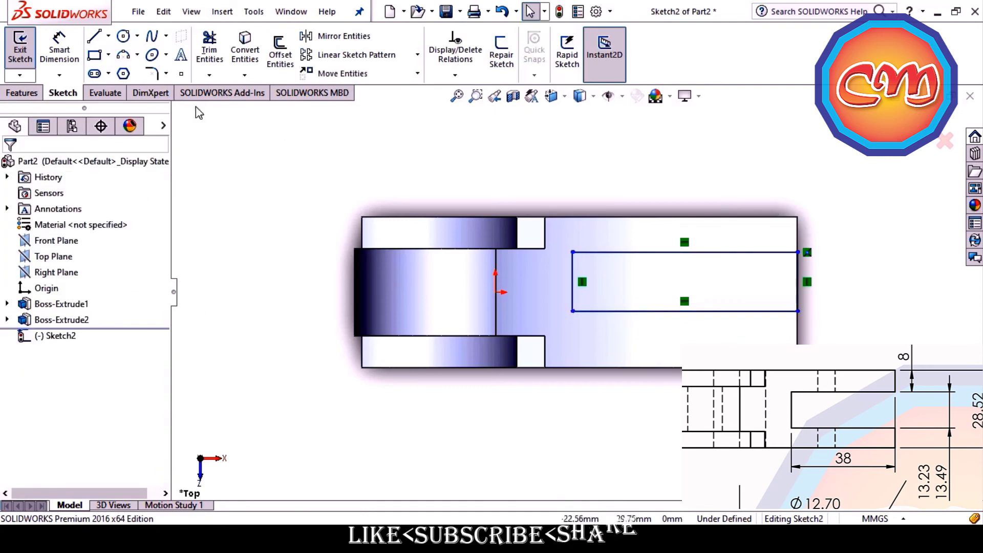
Dimension the rectangle's short side as 13.24 mm and its long side as 38 mm.
click(67, 54)
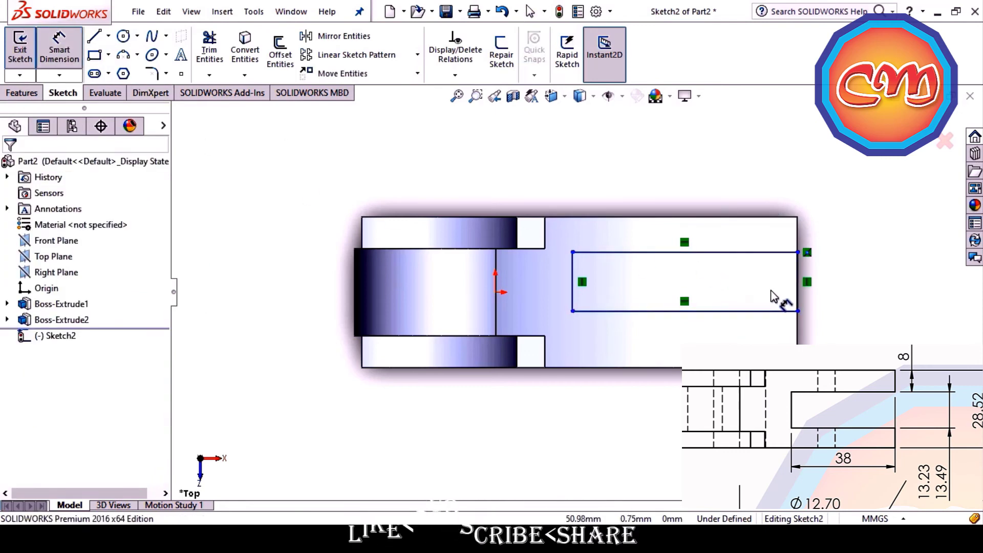
click(797, 301)
click(860, 293)
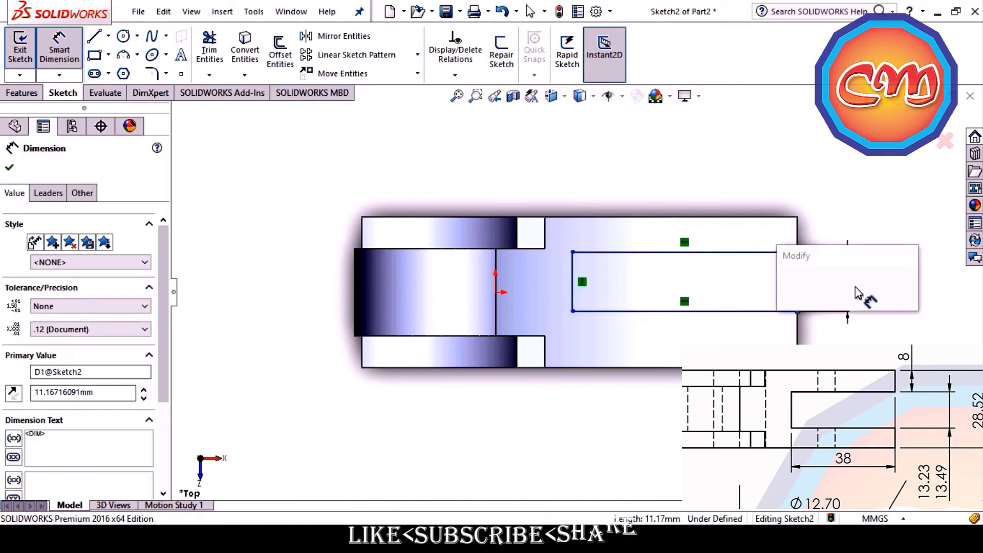
key(Return)
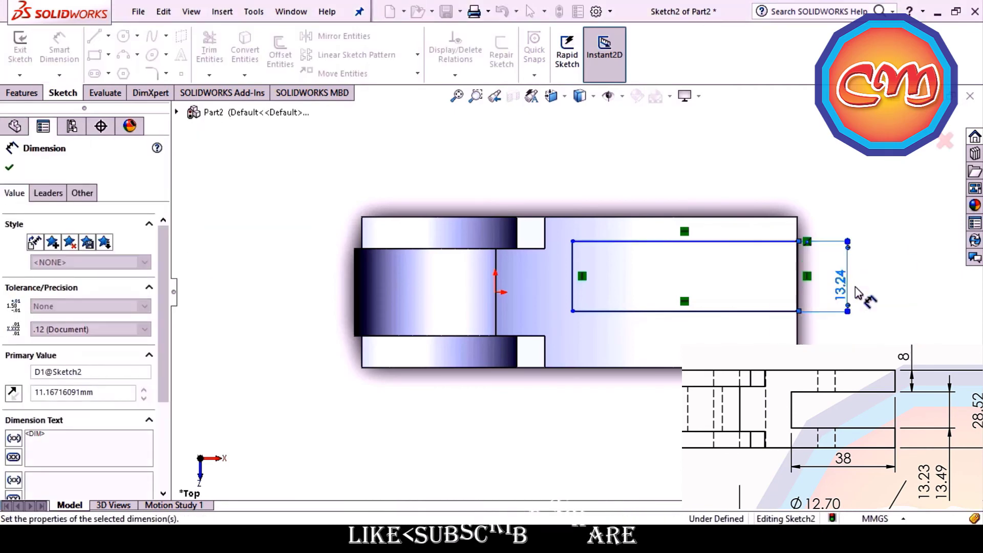
click(696, 242)
click(654, 191)
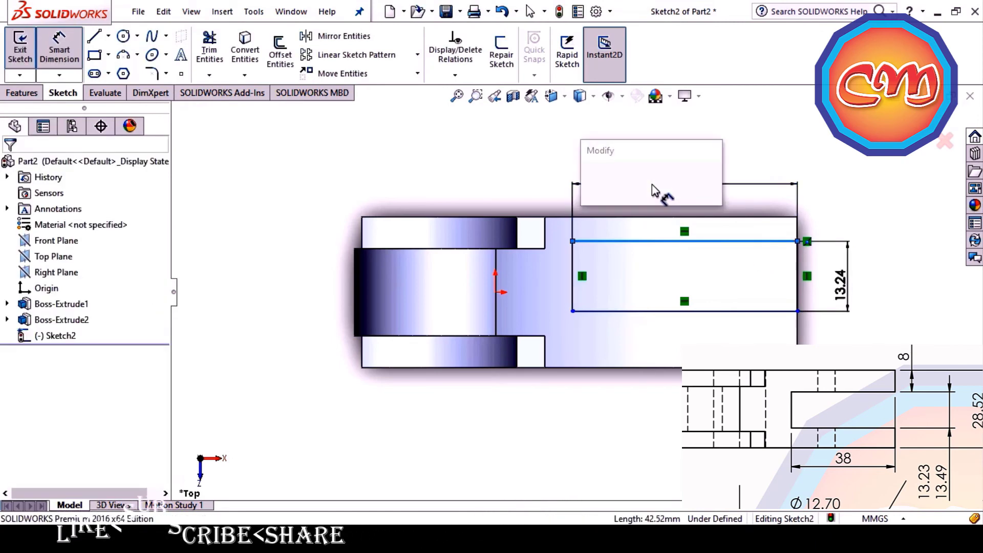
text(38)
key(Return)
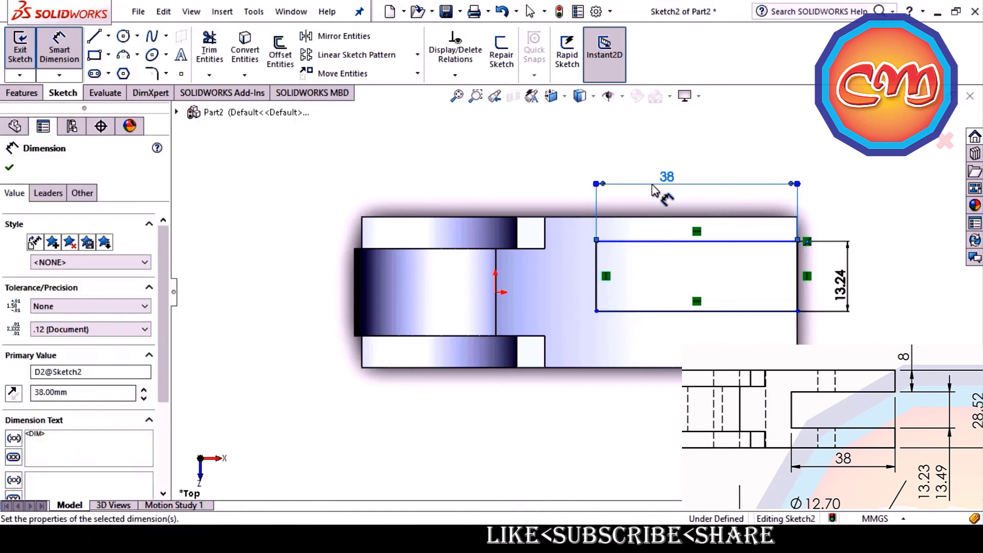
Dimension the rectangle's upper long side 8 mm from the part's parallel outer edge.
click(719, 217)
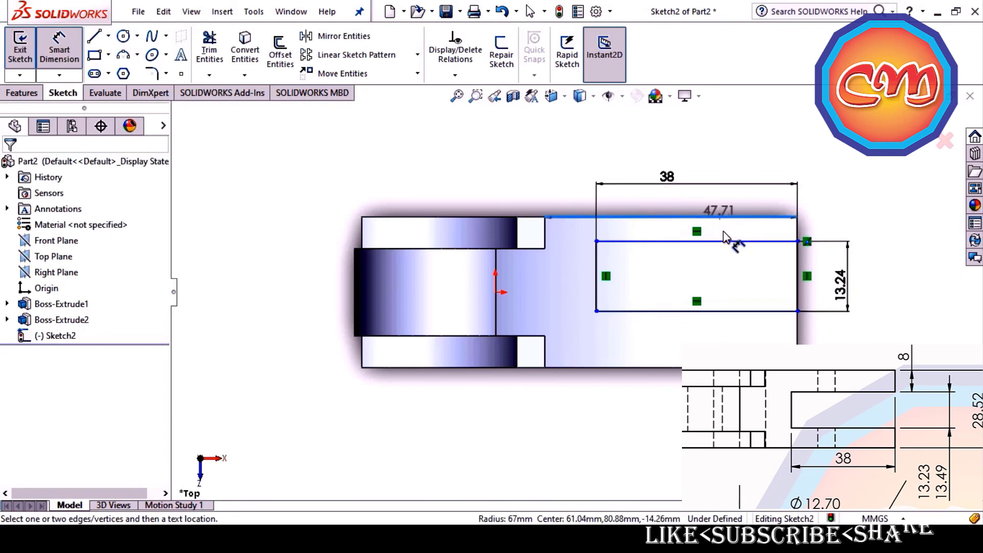
click(730, 241)
click(836, 216)
key(Return)
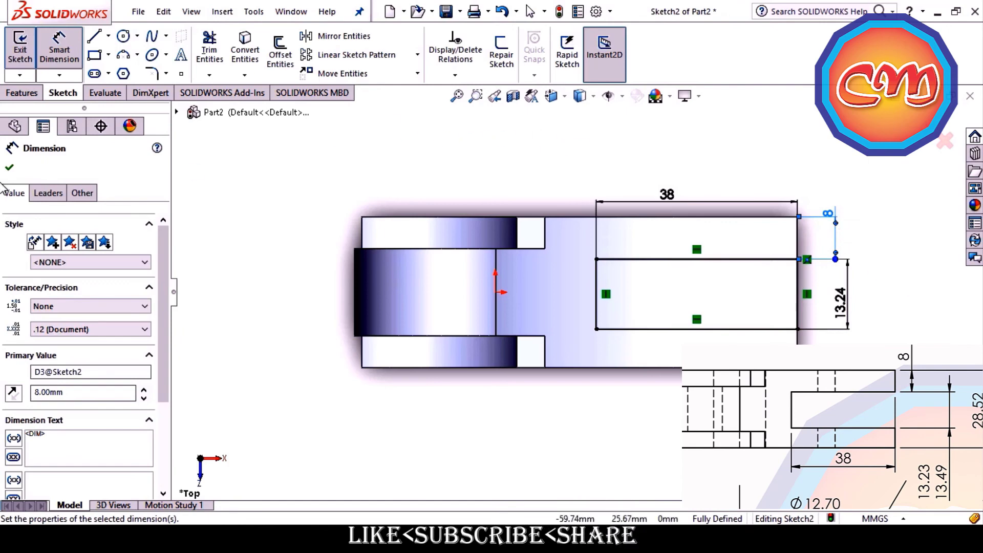
click(10, 168)
Cut the rectangle through the part in both directions with Extruded Cut set to Through All - Both.
click(22, 93)
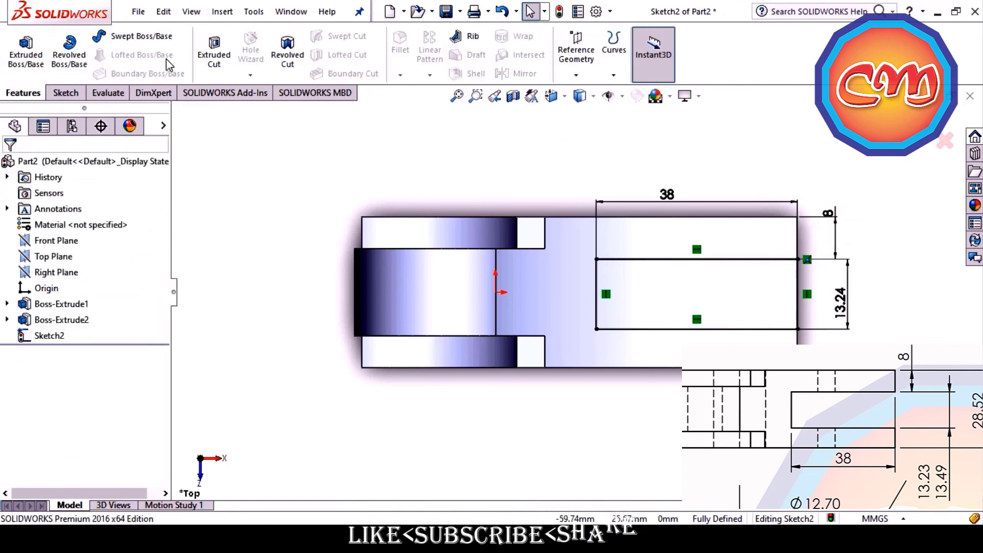
click(201, 57)
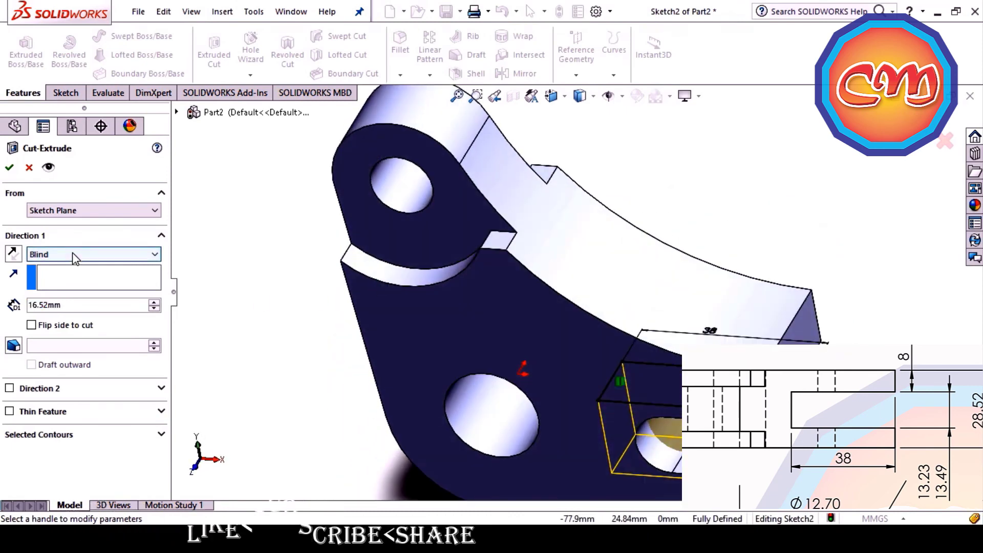
click(72, 253)
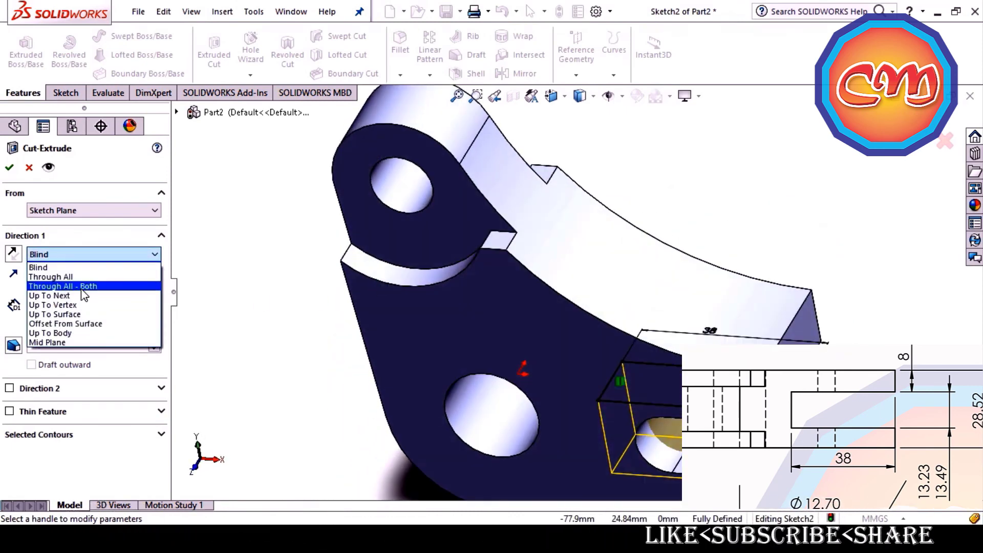
click(81, 288)
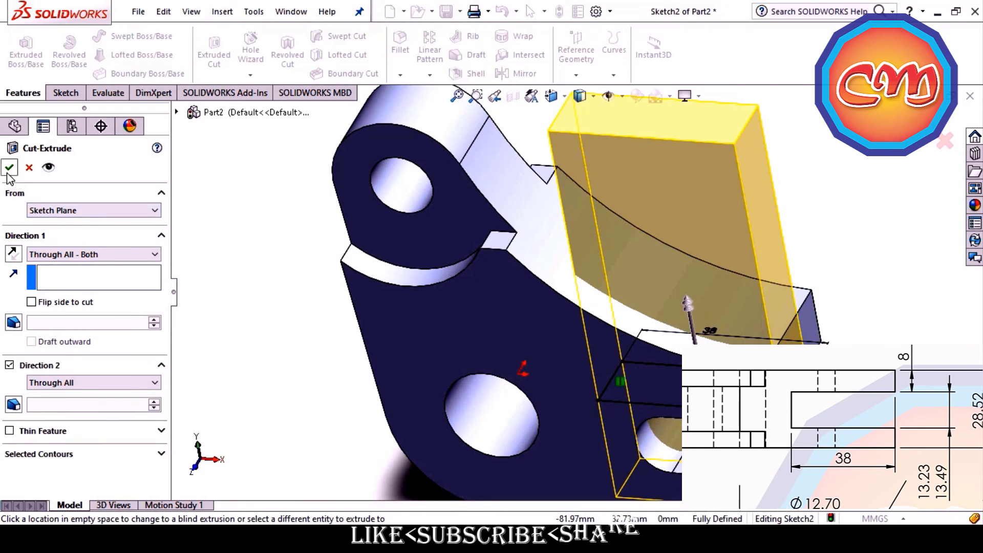
click(9, 167)
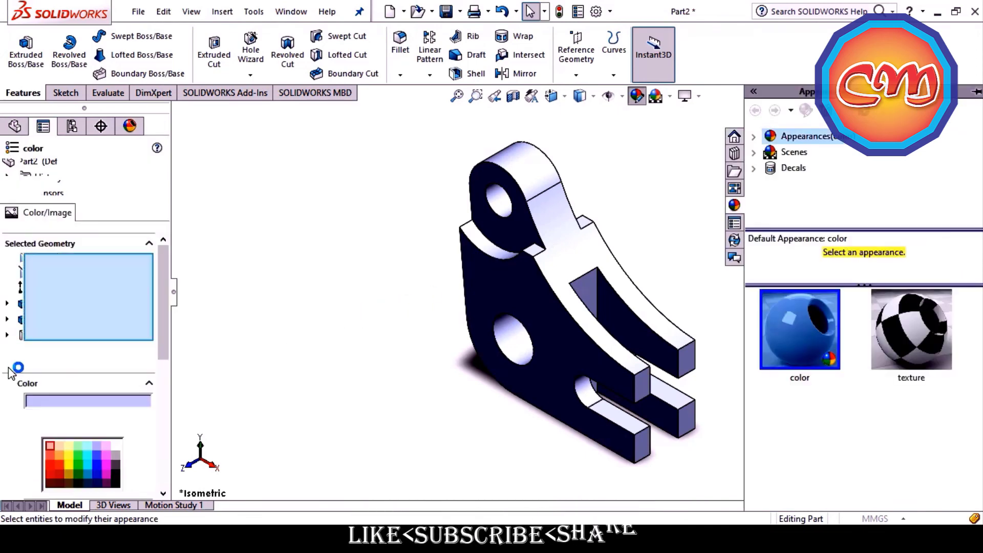
Apply a medium blue colour from the standard palette to the whole part.
click(87, 472)
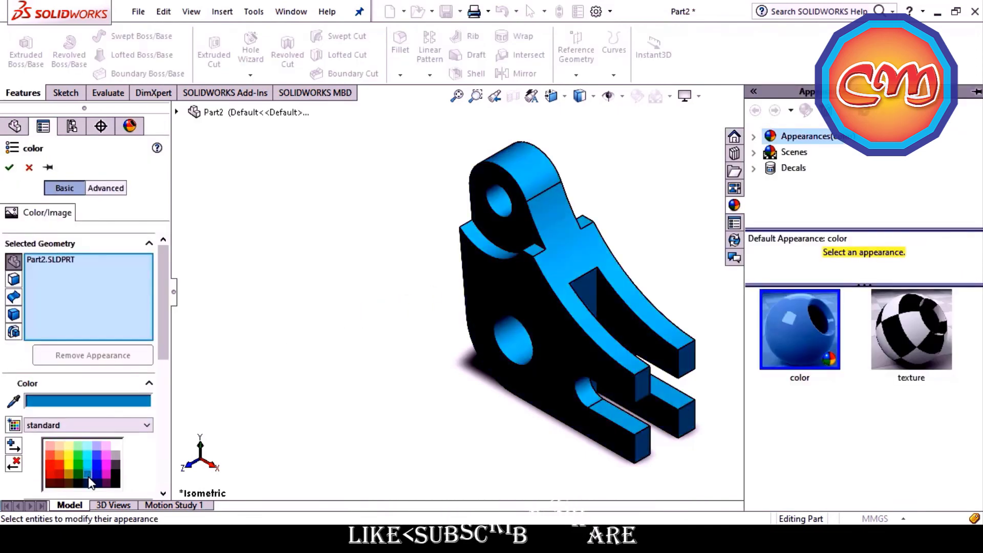
click(10, 167)
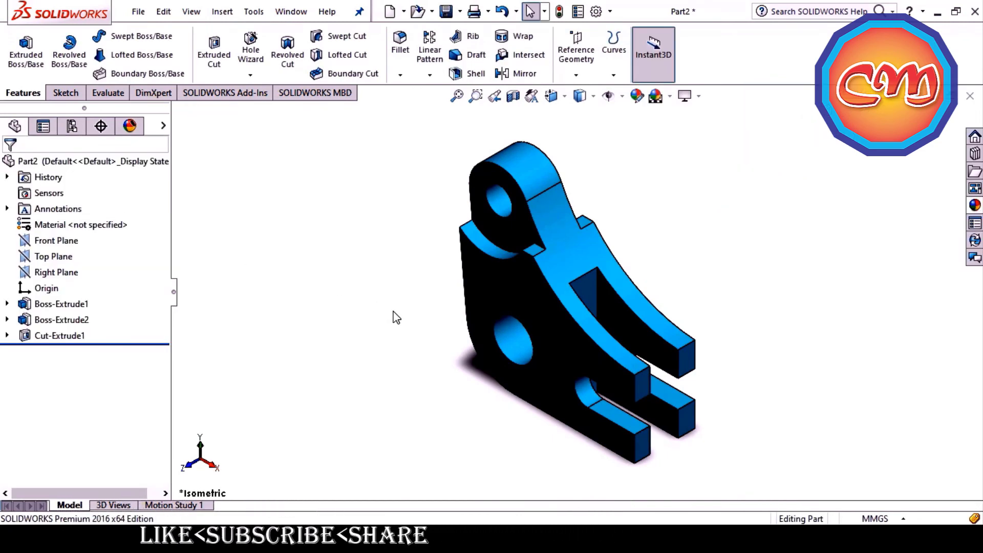
middle_drag(450, 357, 384, 318)
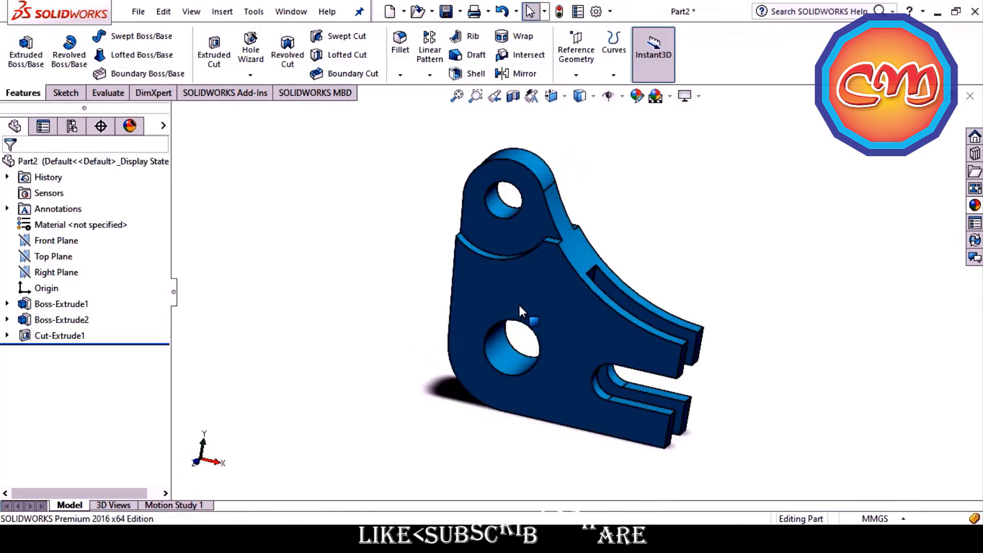